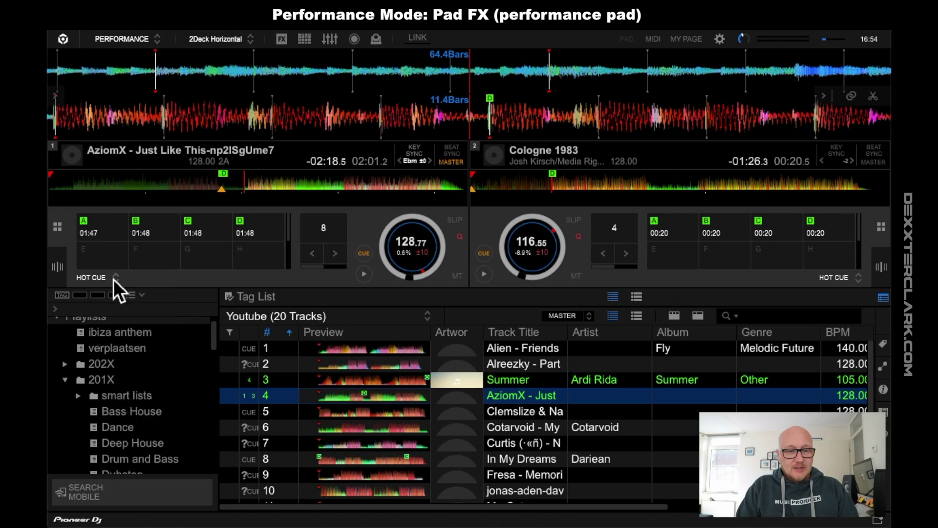
- Switch deck 1's performance pads to Pad FX and start playing its track
click(112, 279)
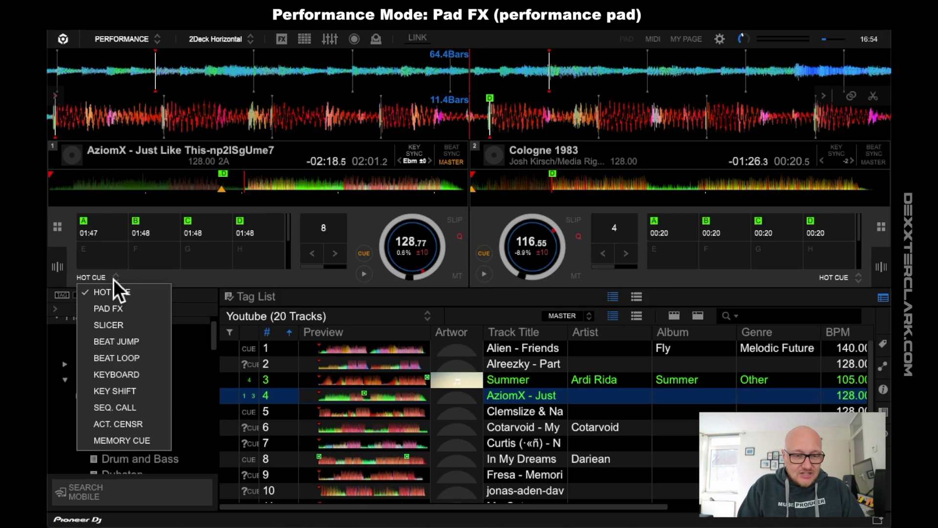
click(132, 309)
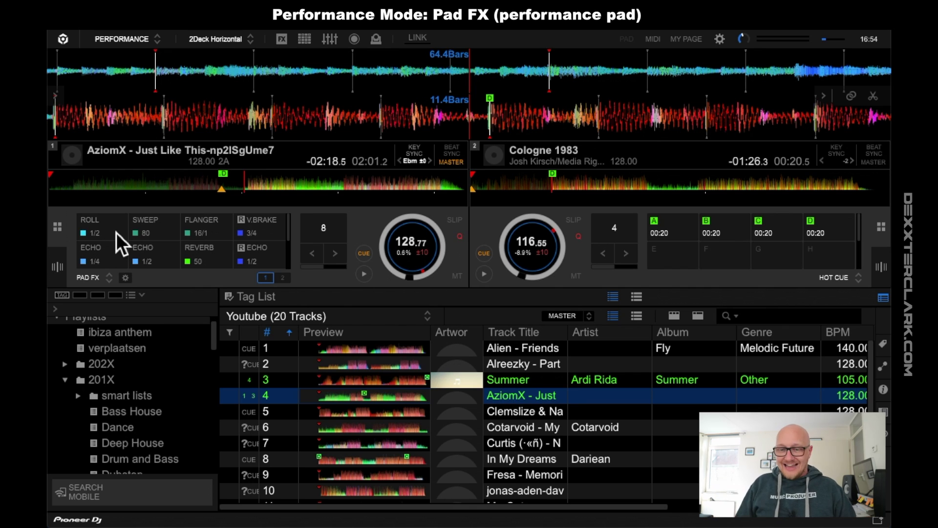
key(XF86AudioRaiseVolume)
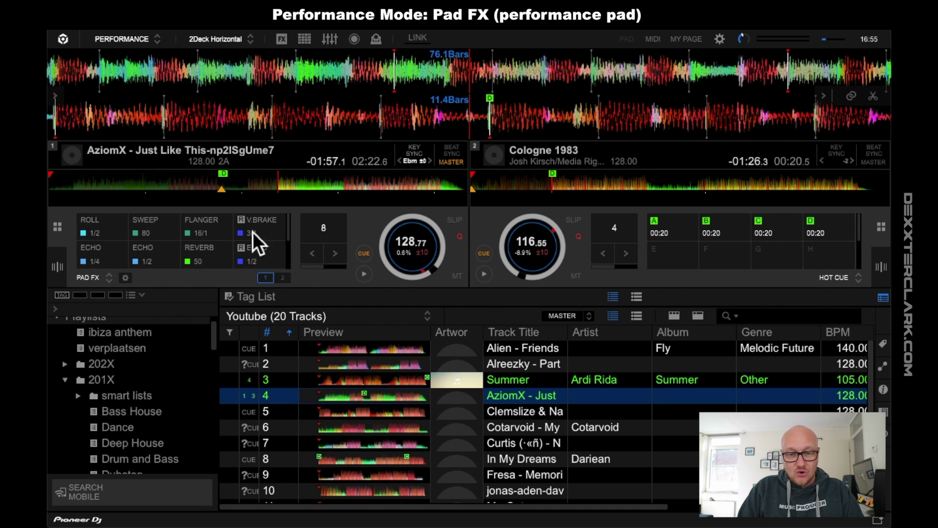
click(370, 275)
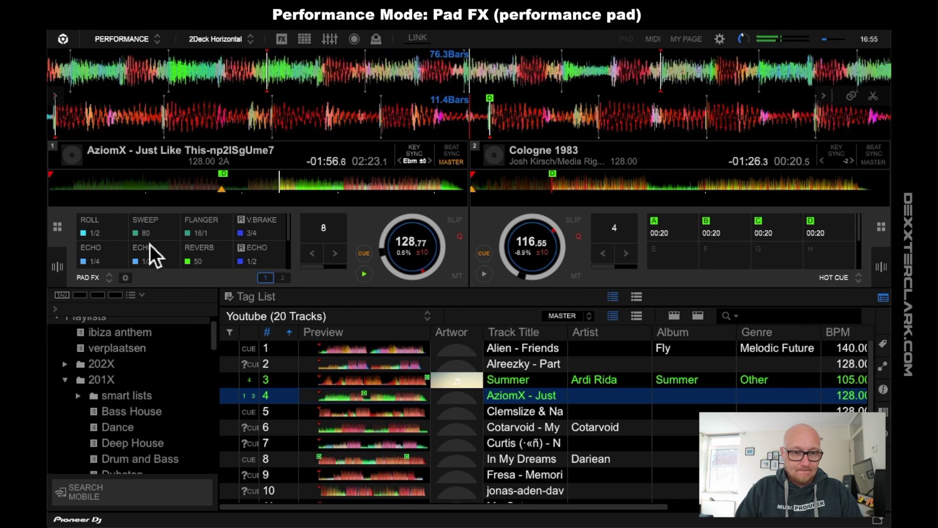
- Audition deck 1's Roll, Sweep, Flanger, V.Brake, 1/4 Echo, Reverb and release Echo pads, and pause the track
click(112, 233)
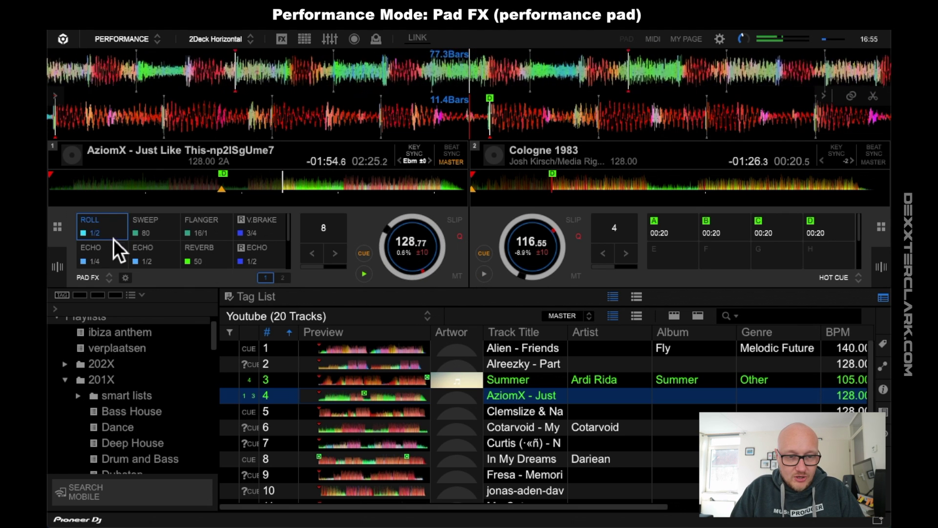
click(151, 231)
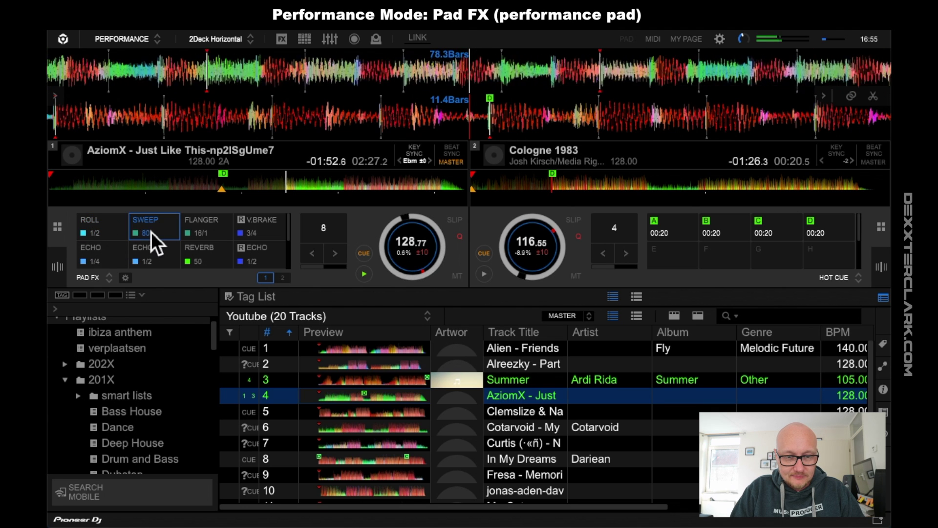
click(206, 230)
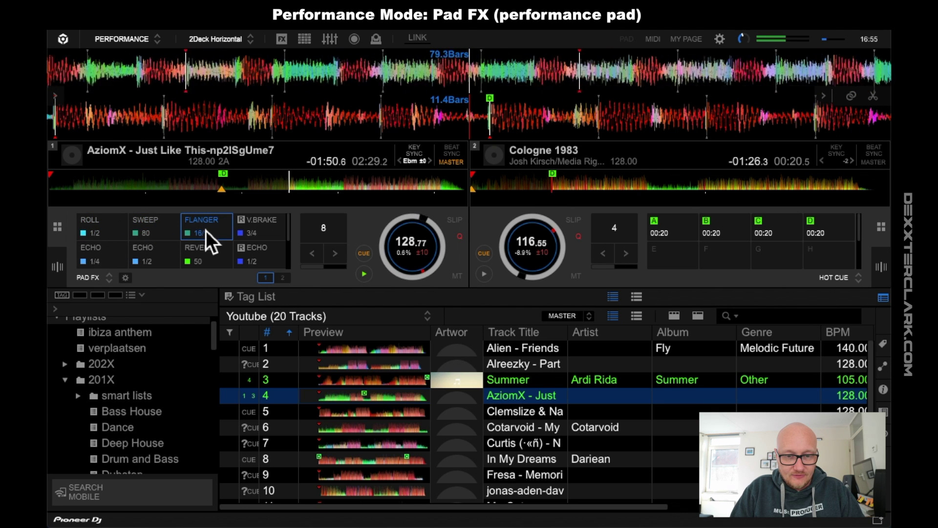
click(262, 227)
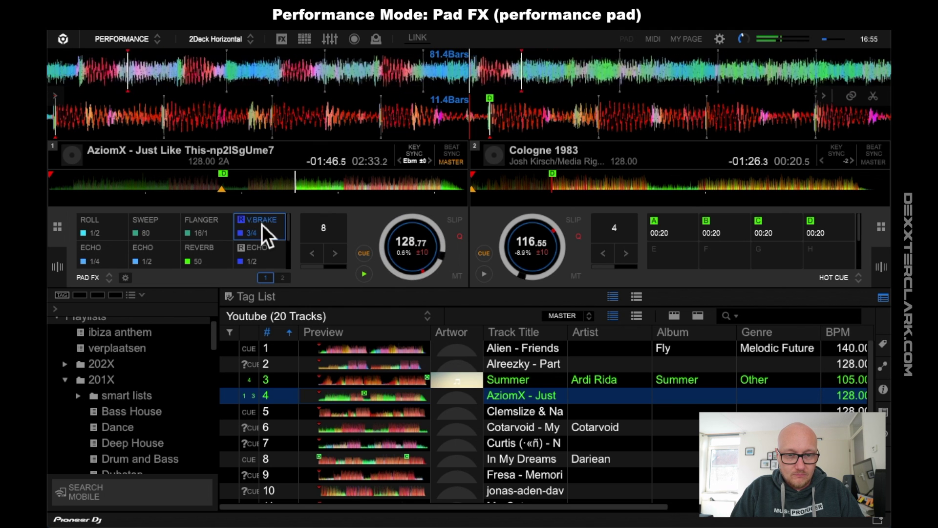
click(115, 263)
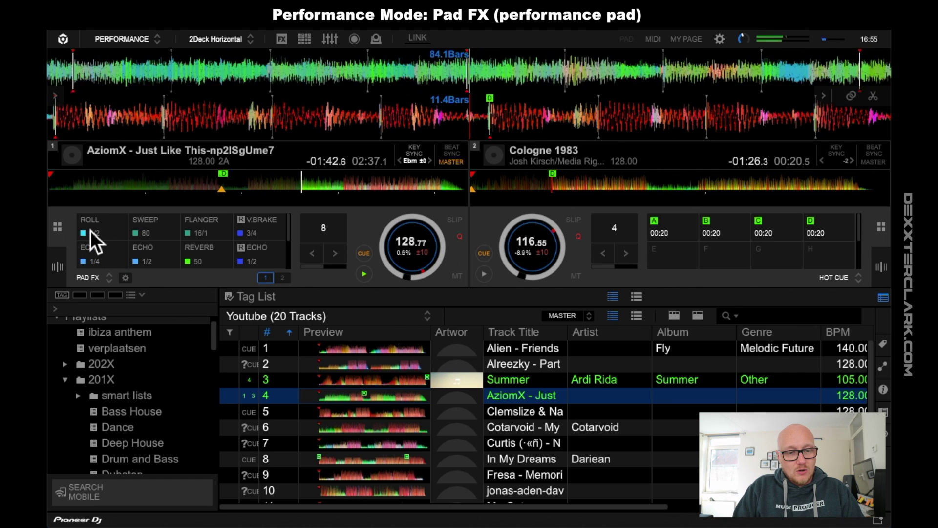
click(207, 262)
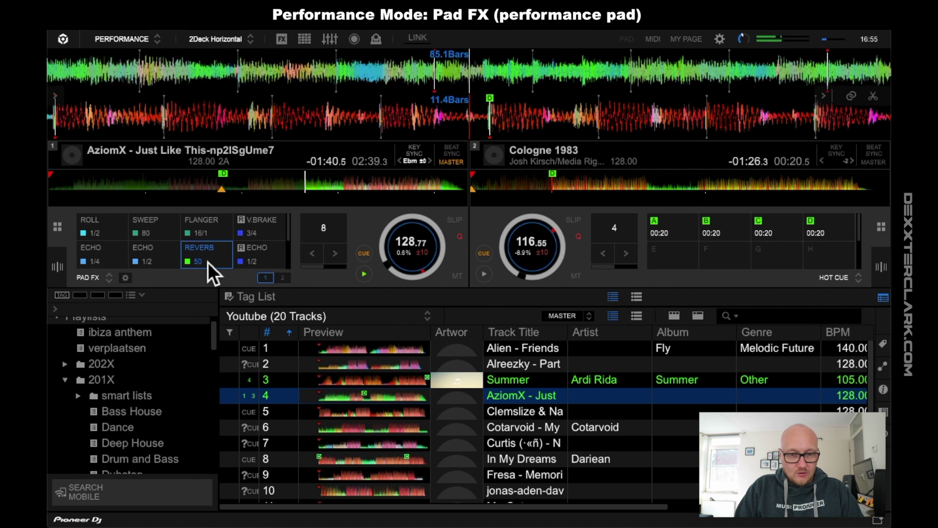
click(276, 254)
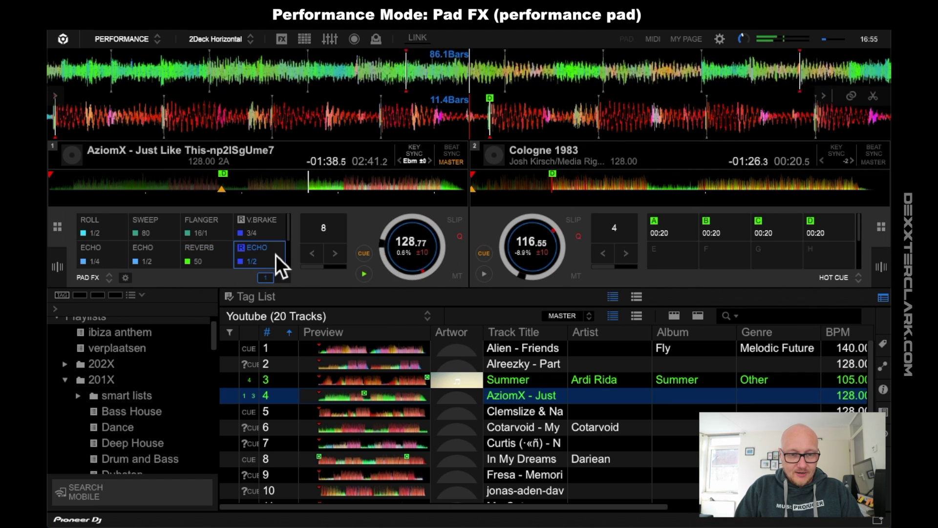
click(367, 272)
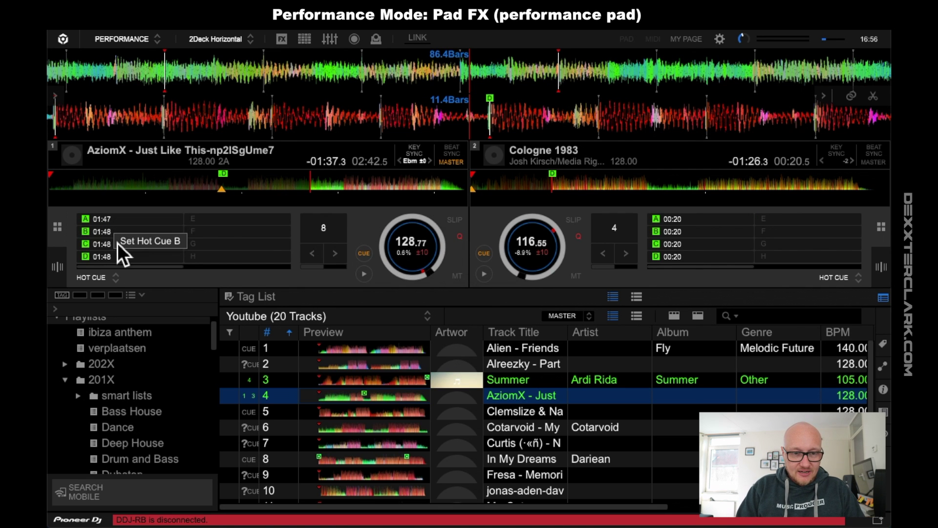
- Set deck 1's pads from Hot Cue back to Pad FX and resume playing the track
click(113, 279)
click(109, 309)
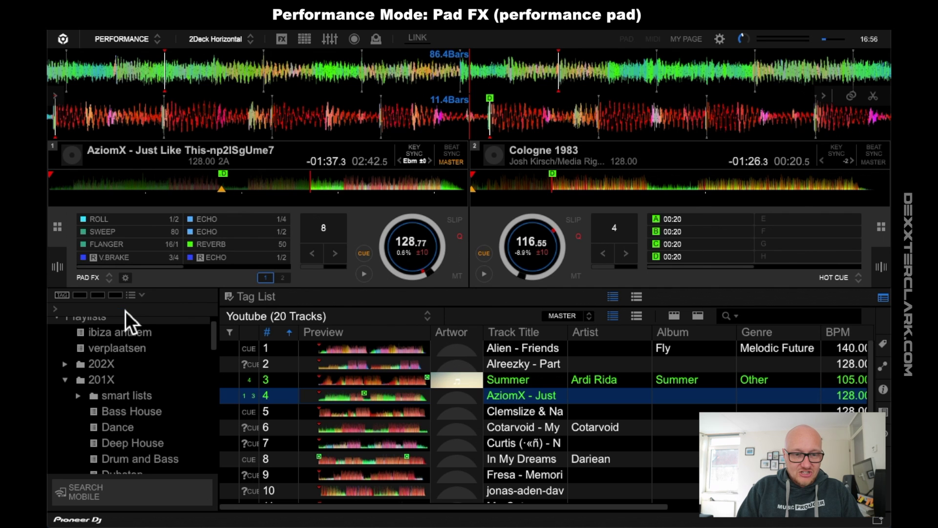
click(365, 275)
- Trigger deck 1's Roll, Sweep, Flanger, V.Brake, 1/4 Echo, Reverb and release Echo effects in turn on the playing track
click(123, 221)
click(124, 230)
click(122, 245)
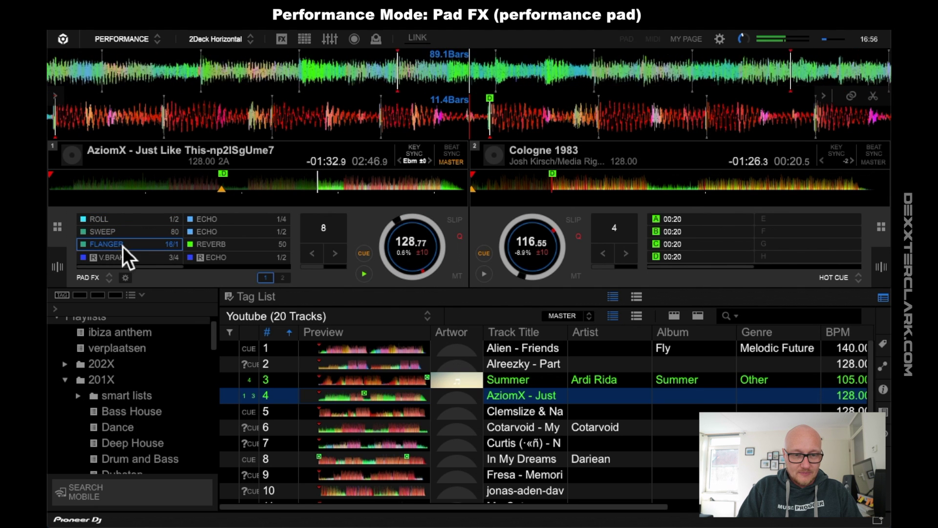
click(126, 256)
click(219, 221)
click(223, 241)
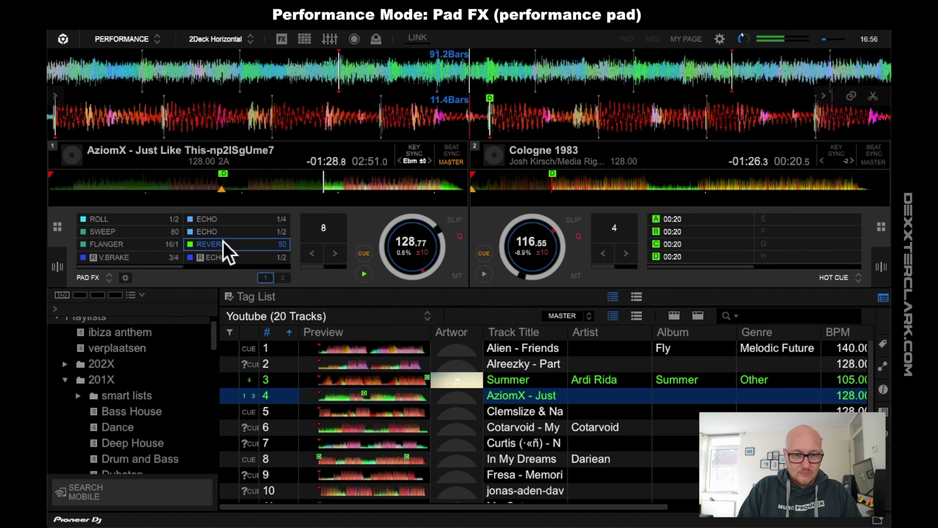
click(232, 256)
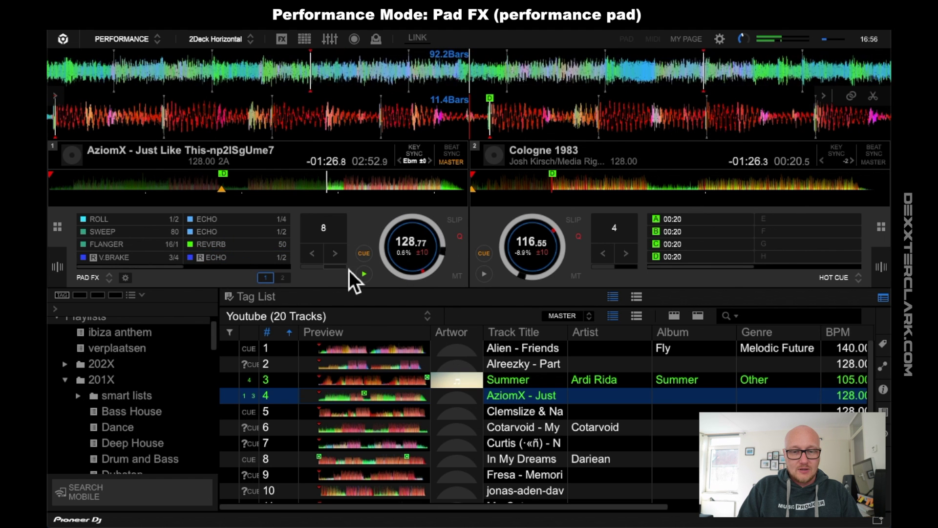
- Audition Trans, Crush, Filter LFO, MT Delay, Dub Echo, Space and release Echo from the second page of deck 1's Pad FX
click(258, 259)
click(244, 267)
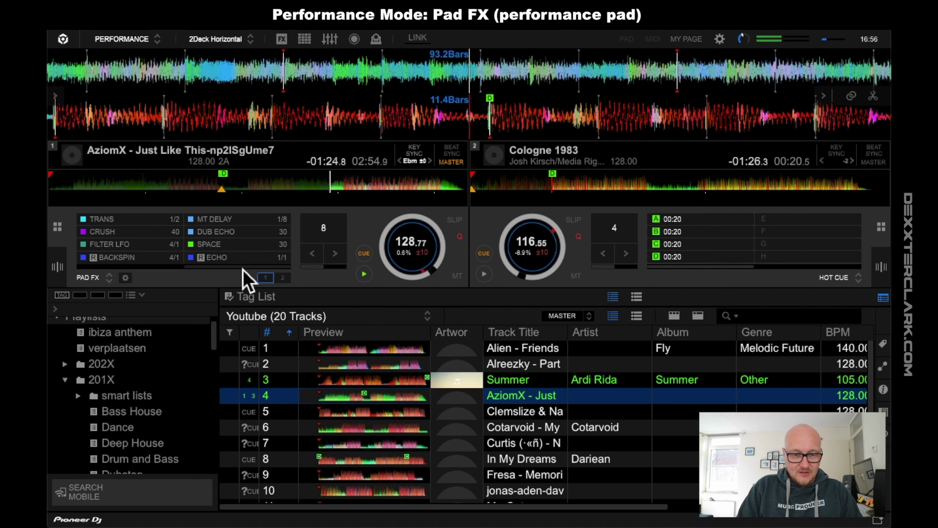
click(163, 267)
click(207, 267)
click(142, 222)
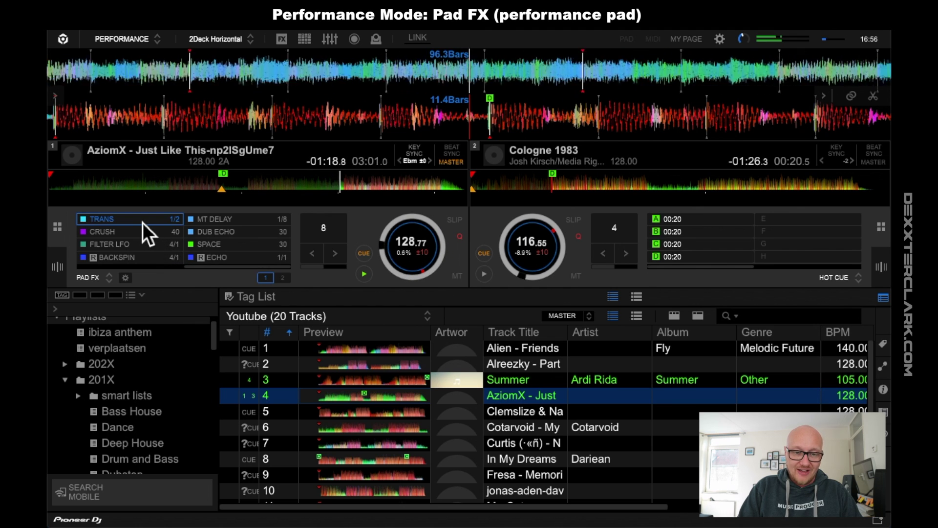
click(142, 235)
click(142, 246)
click(219, 219)
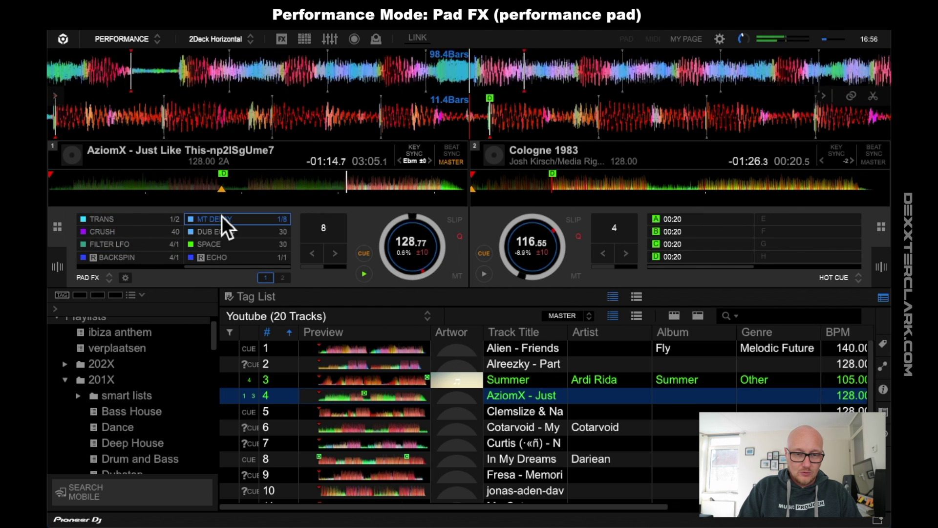
click(224, 229)
click(225, 247)
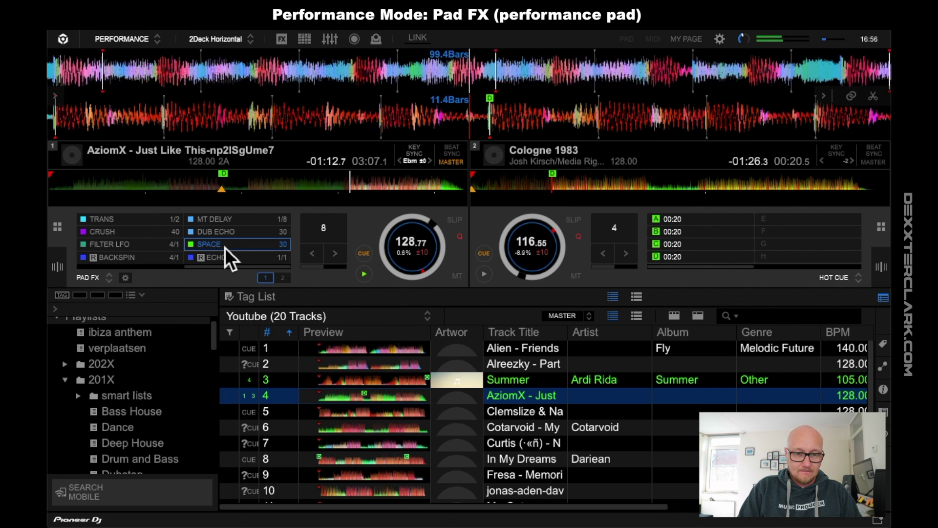
click(230, 260)
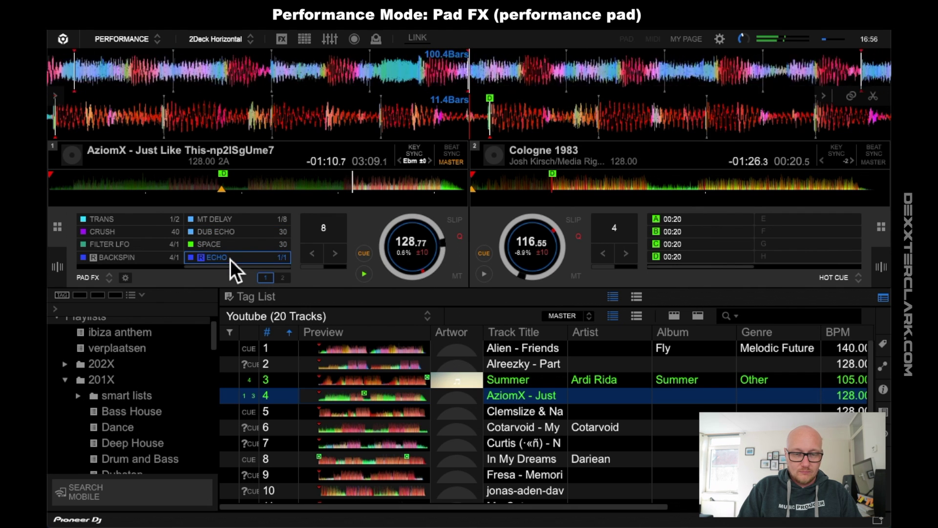
- Switch deck 1's Pad FX to bank 2 and page through its effects
click(283, 277)
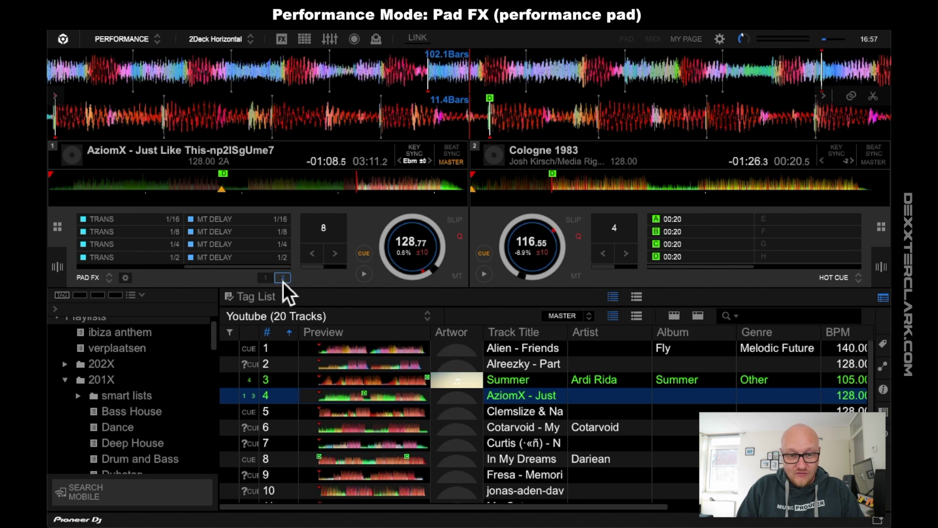
click(171, 267)
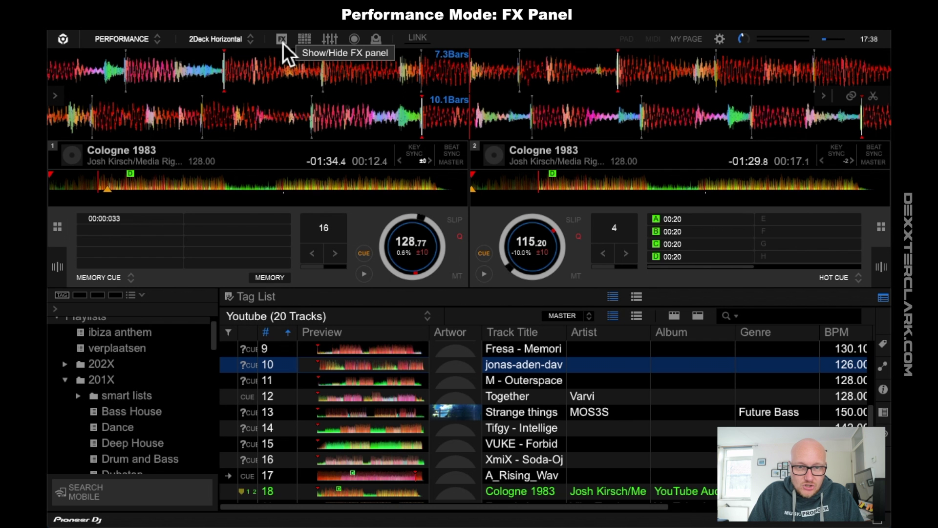
- Show the FX panel and raise the level of FX1's Trans effect while deck 1 is playing
click(282, 43)
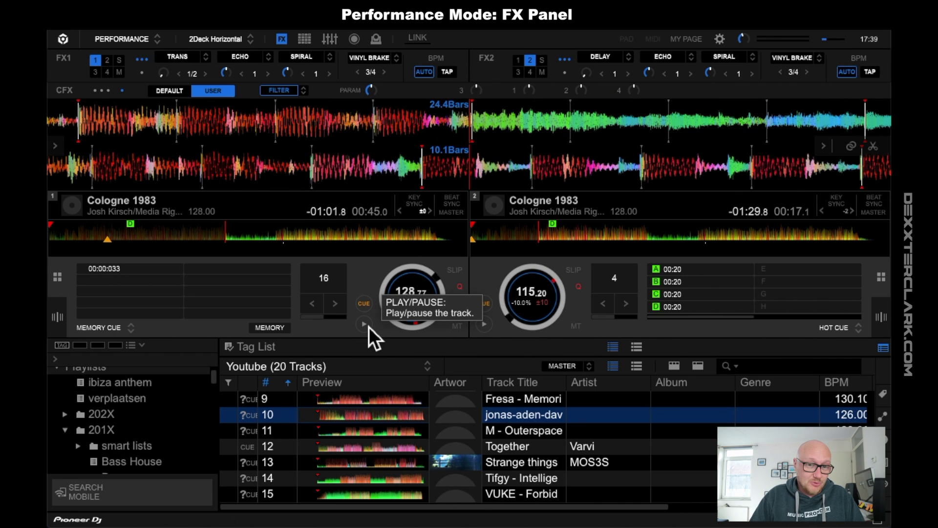
click(368, 326)
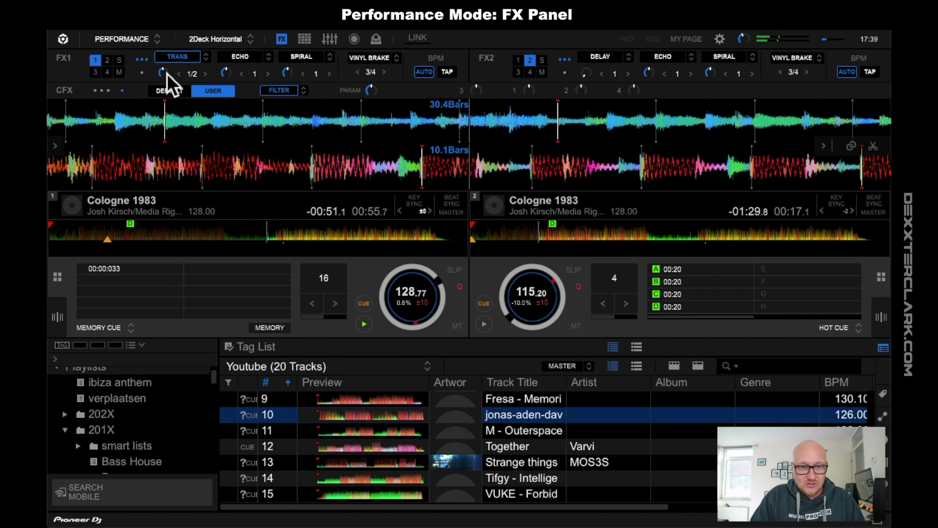
drag(166, 72, 167, 63)
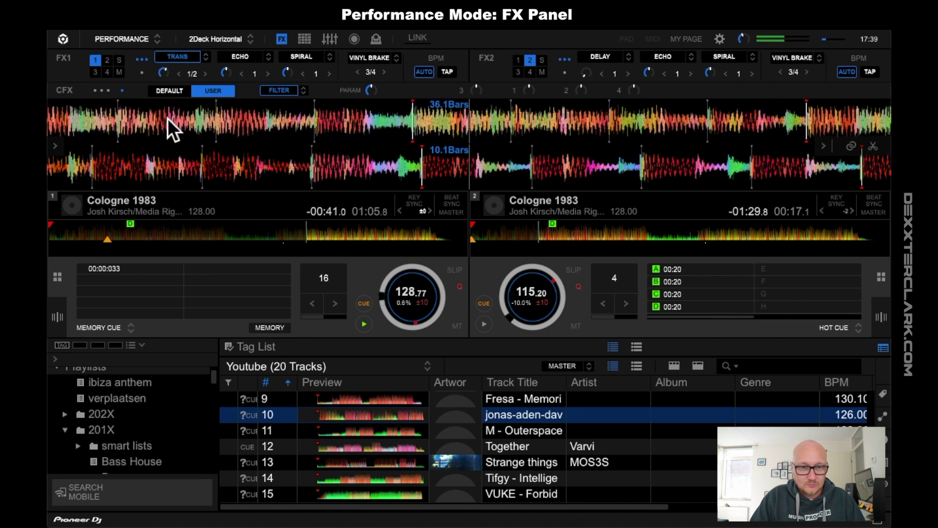
- Try beat values 1, 1/2 and 1/4 for FX1's Trans effect, set it to 2, and pause deck 1
click(207, 79)
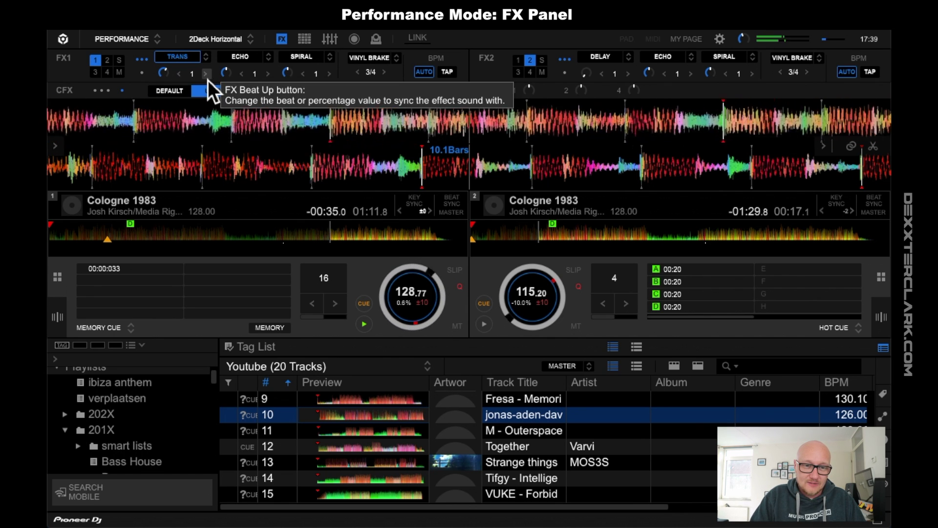
click(181, 75)
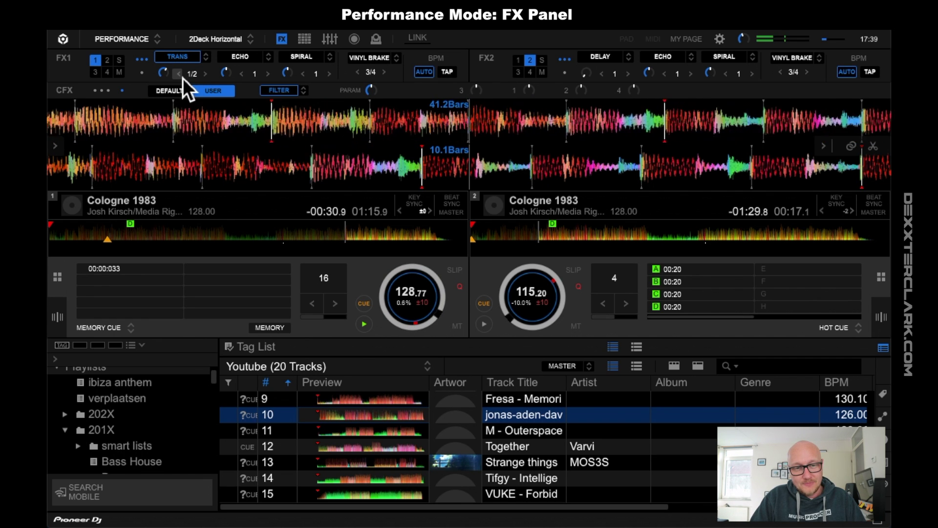
click(181, 74)
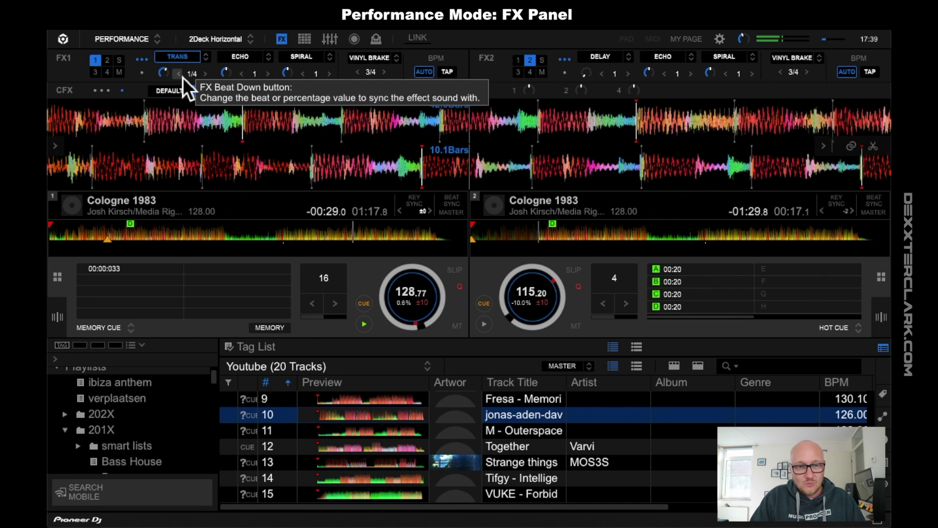
click(209, 76)
click(209, 77)
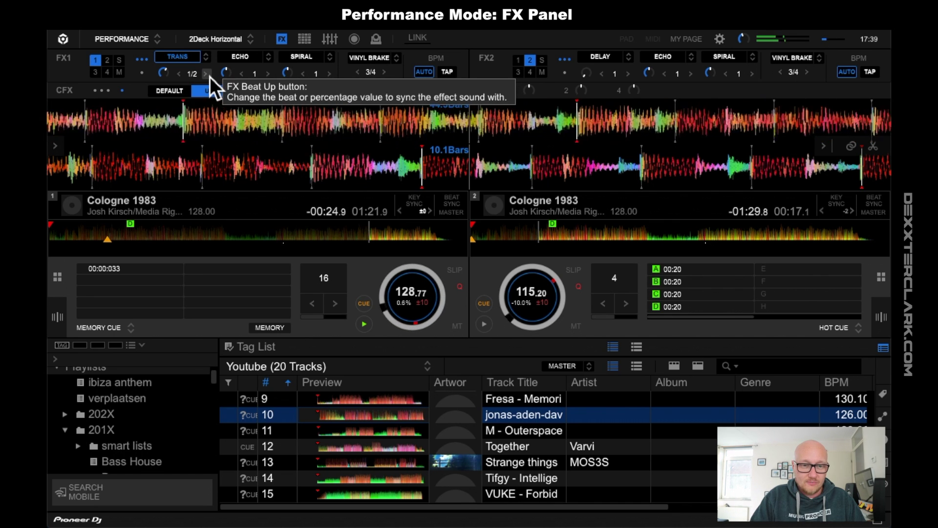
click(209, 77)
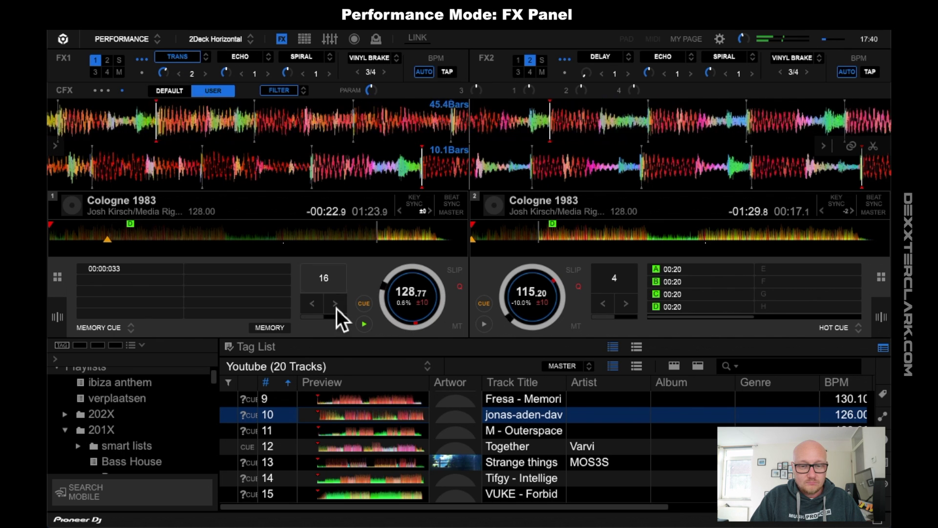
click(364, 324)
click(364, 324)
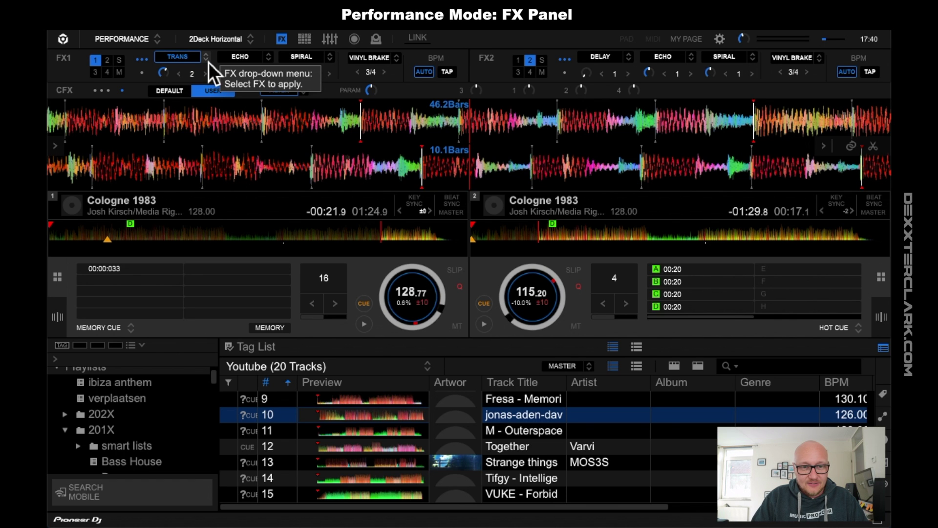
- Change FX1's first effect to Delay and resume playing deck 1
click(206, 57)
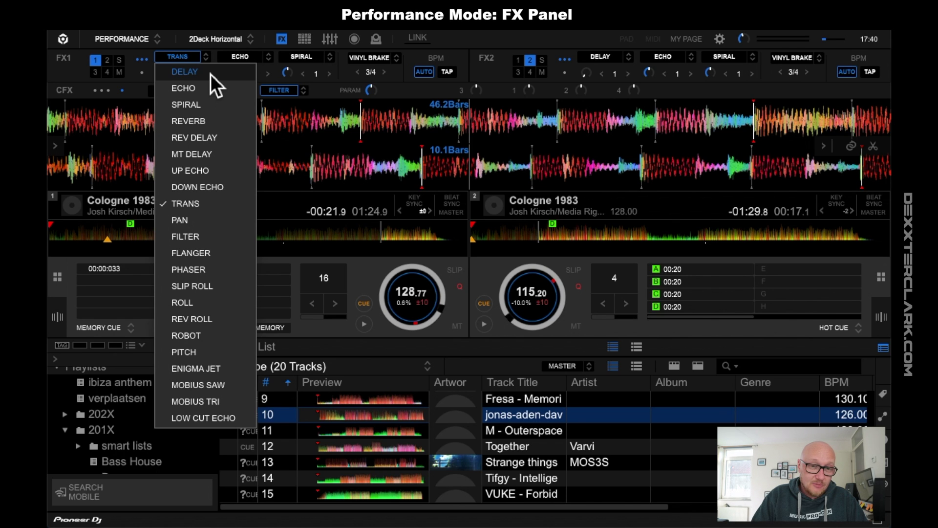
click(210, 75)
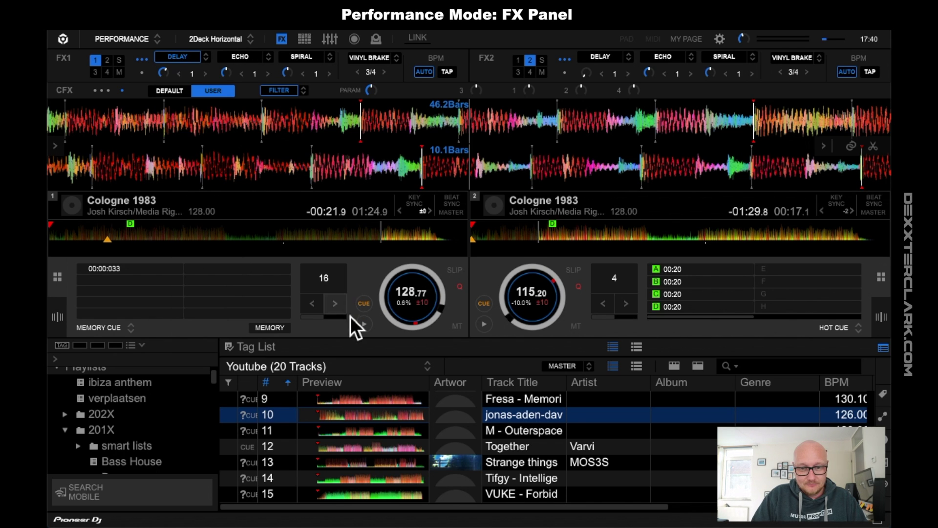
click(364, 324)
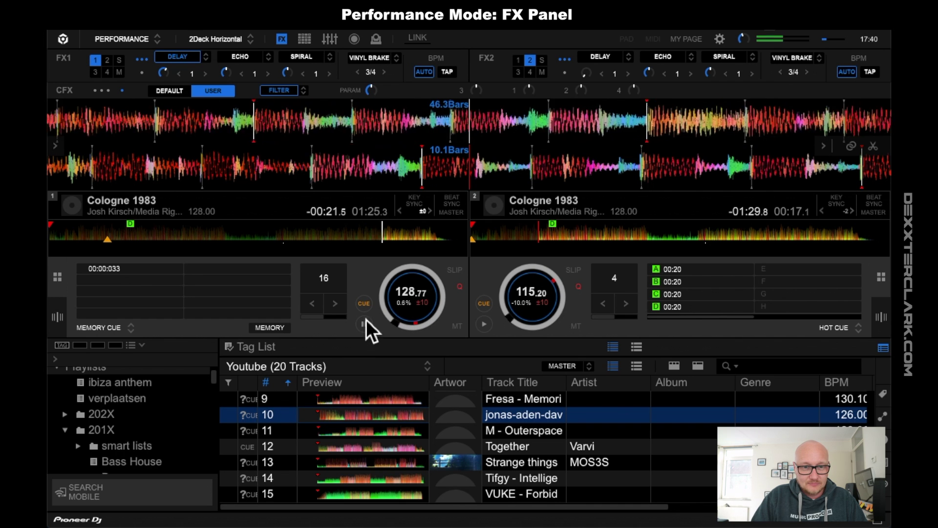
- Audition Echo, Spiral and Reverb in turn as FX1's first effect while deck 1 is playing
click(190, 59)
click(203, 92)
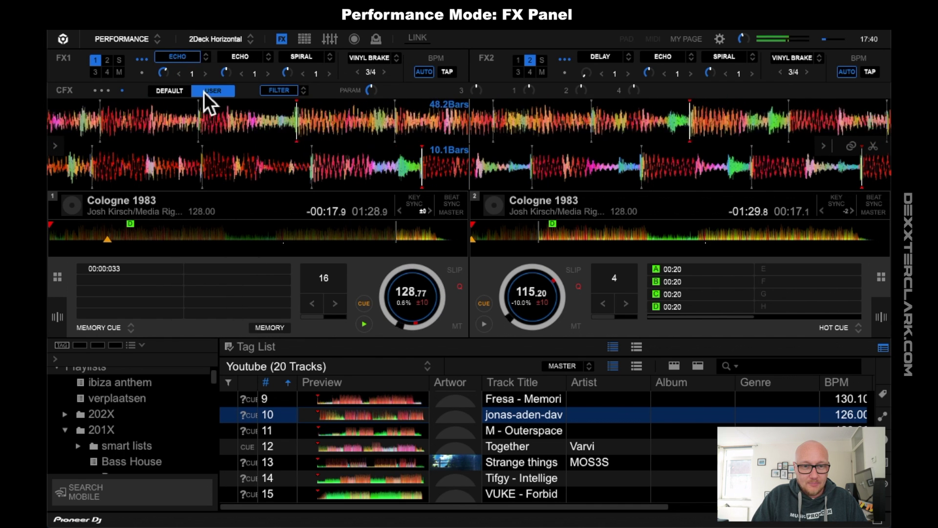
click(209, 60)
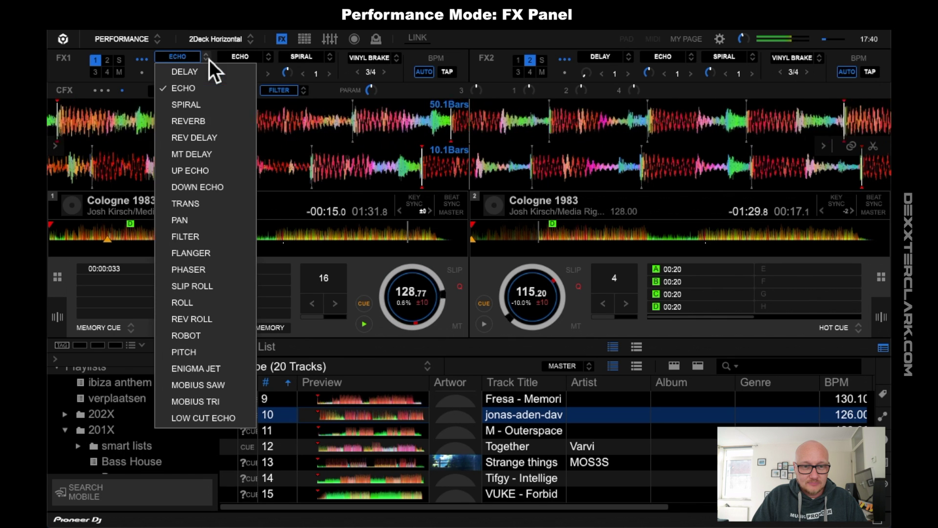
click(212, 107)
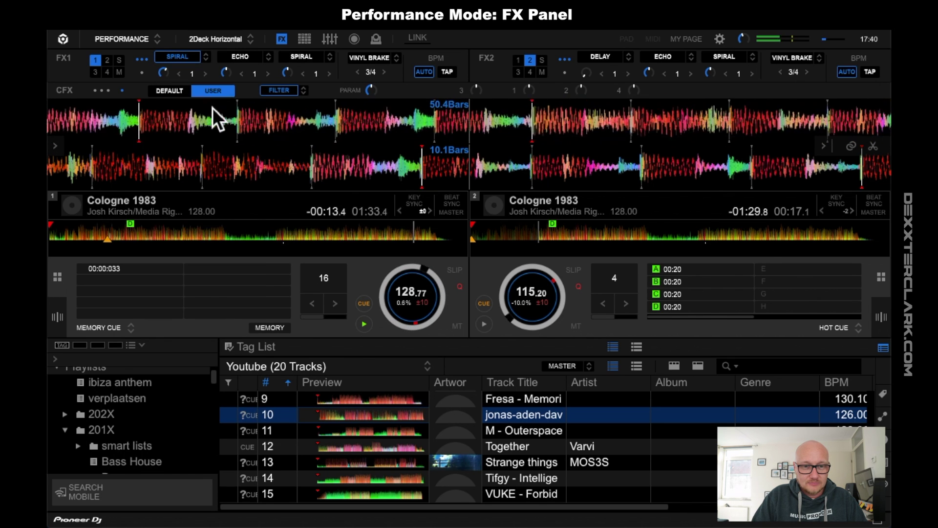
click(208, 60)
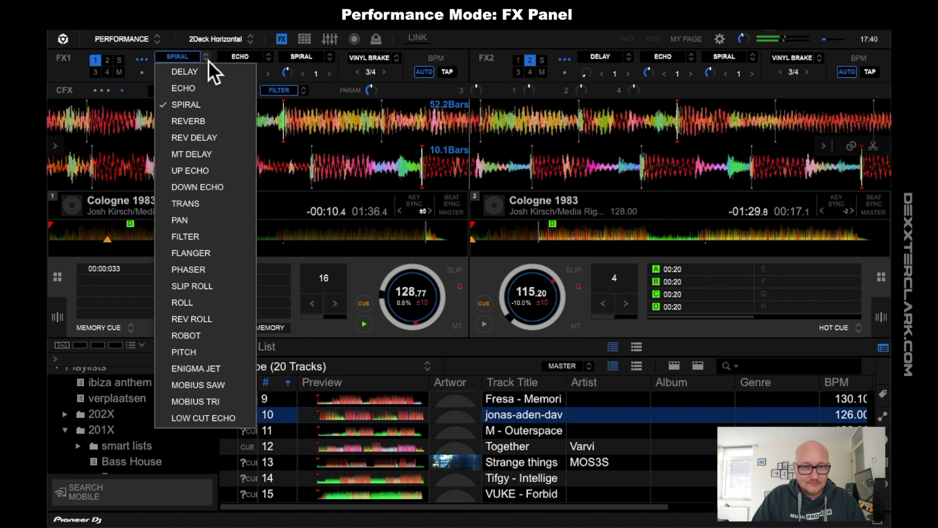
click(204, 122)
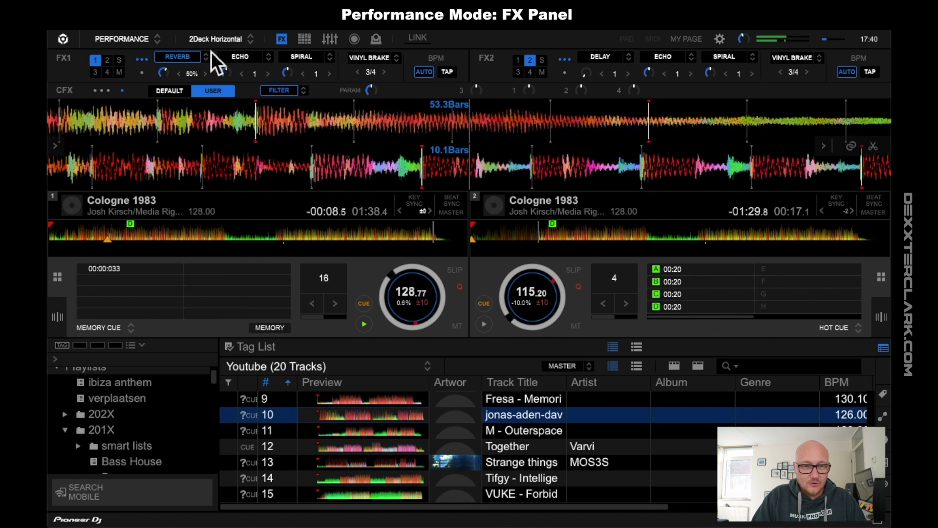
- Audition Rev Delay, MT Delay and Up Echo in turn as FX1's first effect
click(209, 61)
click(203, 142)
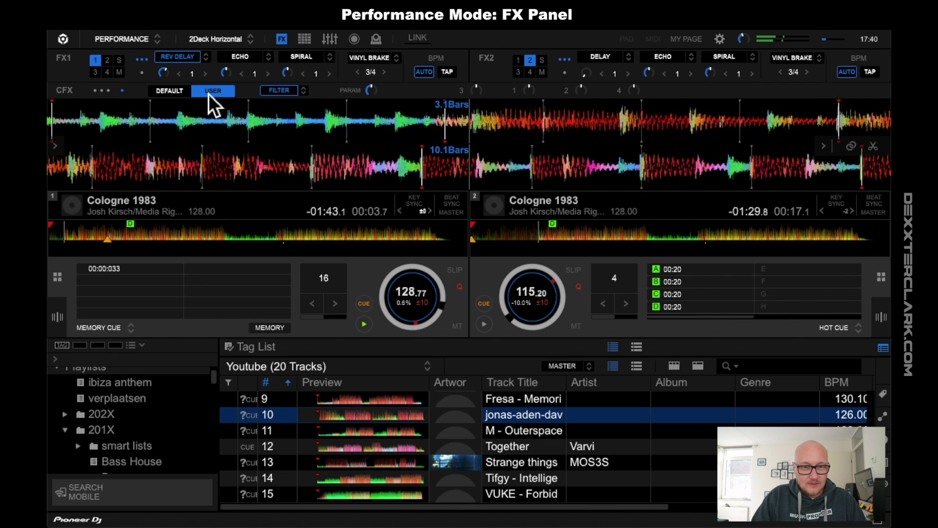
click(210, 59)
click(212, 156)
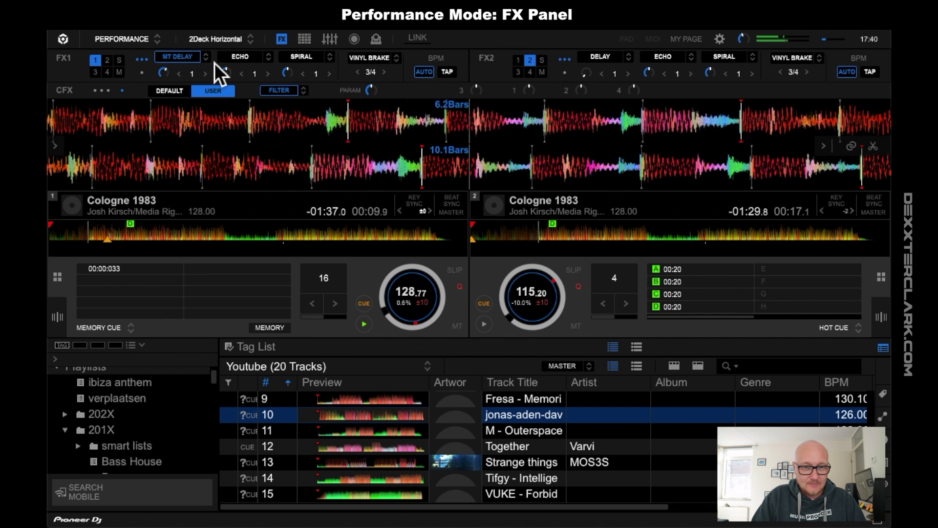
click(208, 59)
click(218, 171)
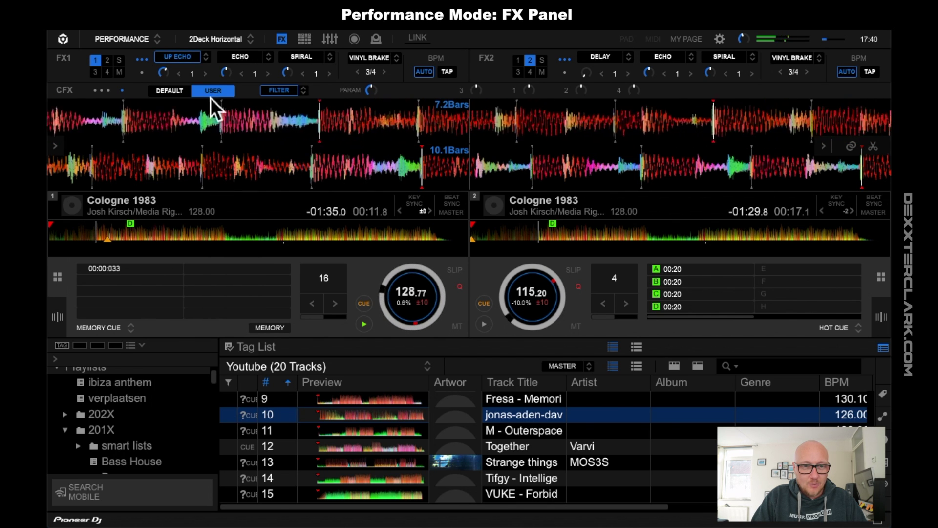
- Pause deck 1 to review the list of effects available for FX1's first effect, and resume playback
click(208, 59)
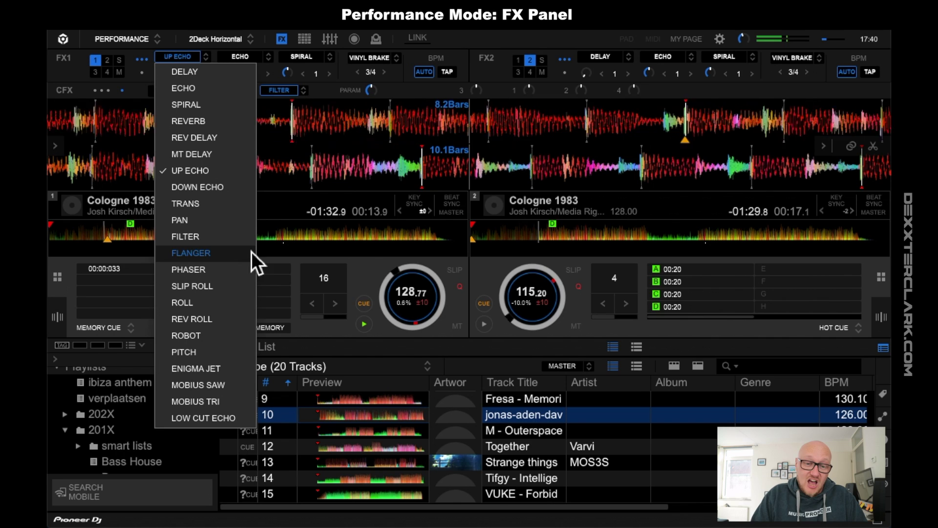
click(369, 326)
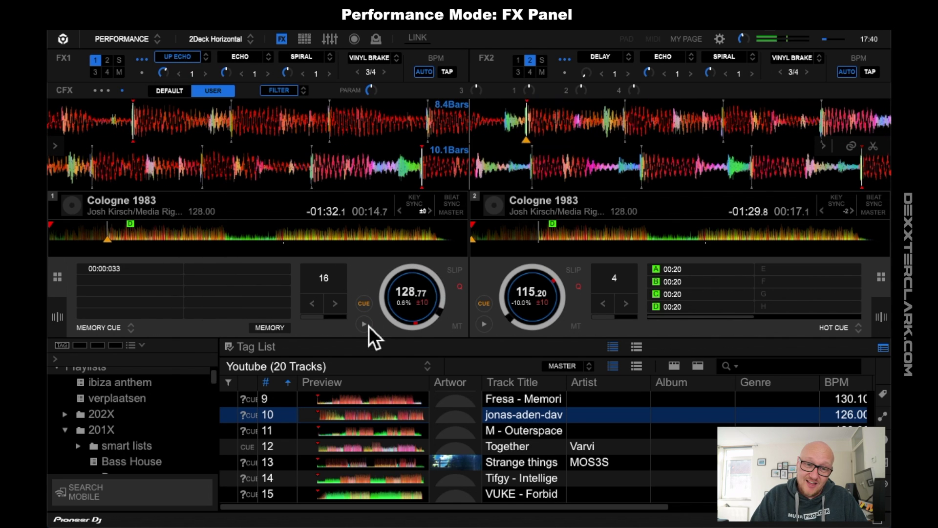
click(207, 57)
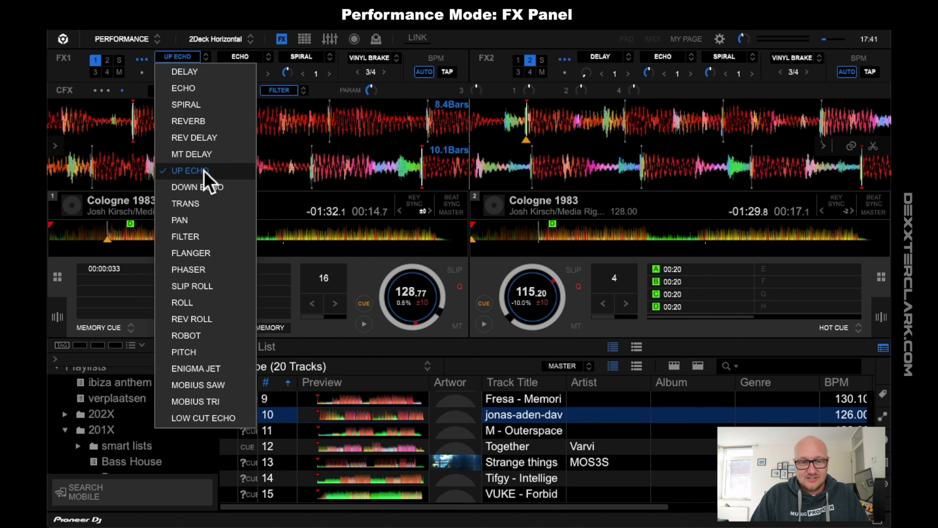
click(366, 322)
click(365, 326)
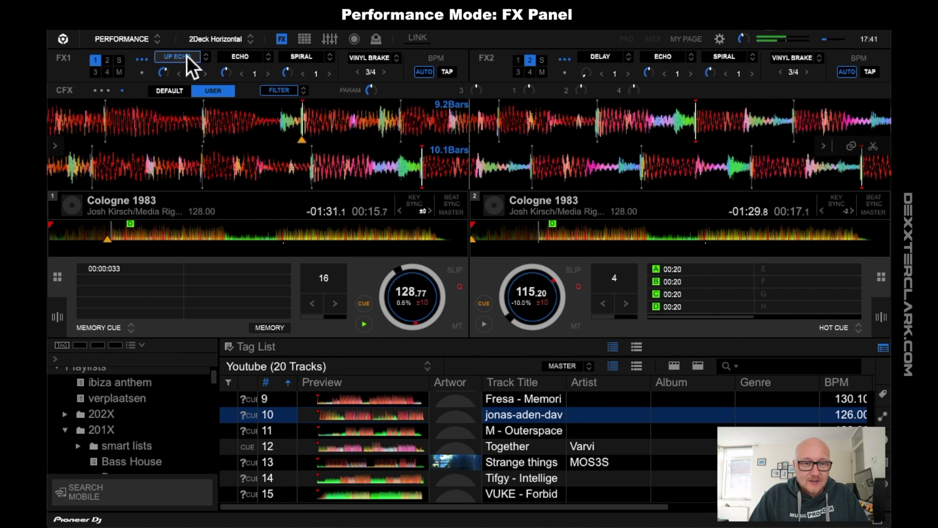
- Switch FX1's first effect to Down Echo and on to Trans, trying a 1/2 beat value, and turn Trans off
click(206, 57)
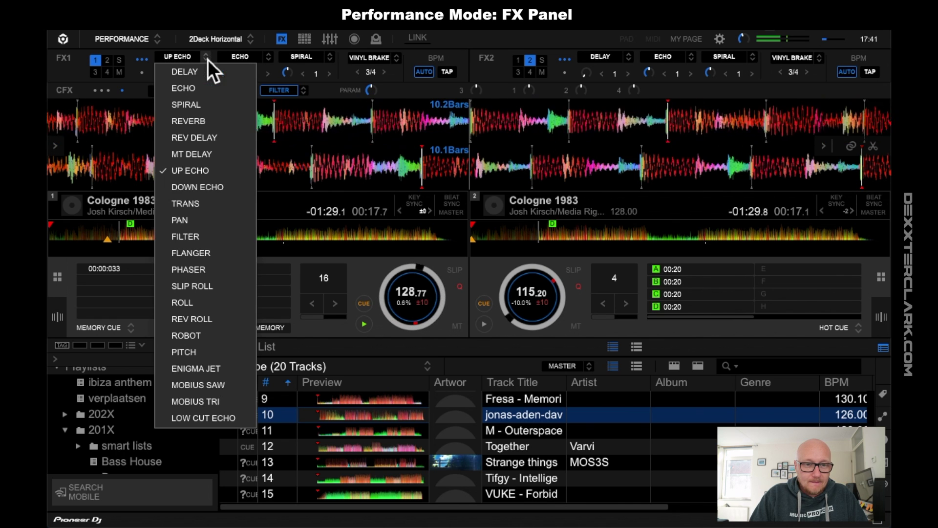
click(207, 185)
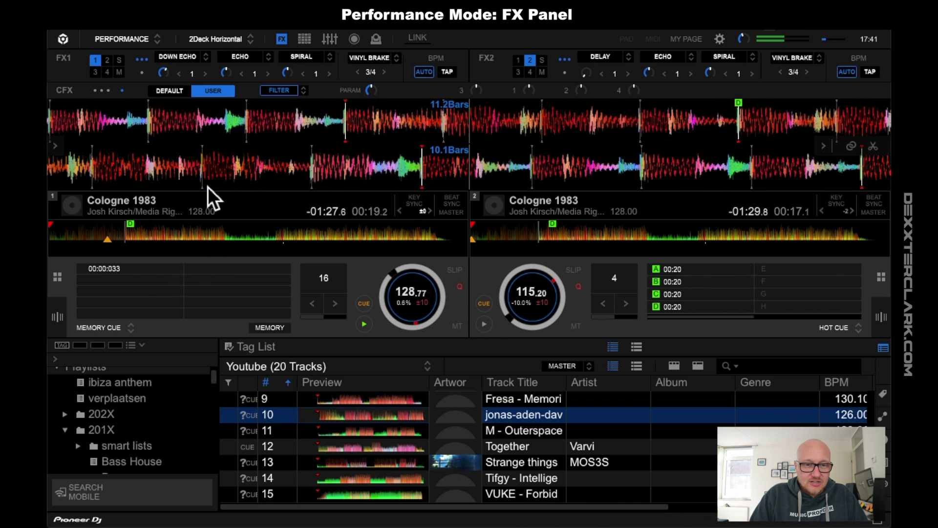
click(208, 59)
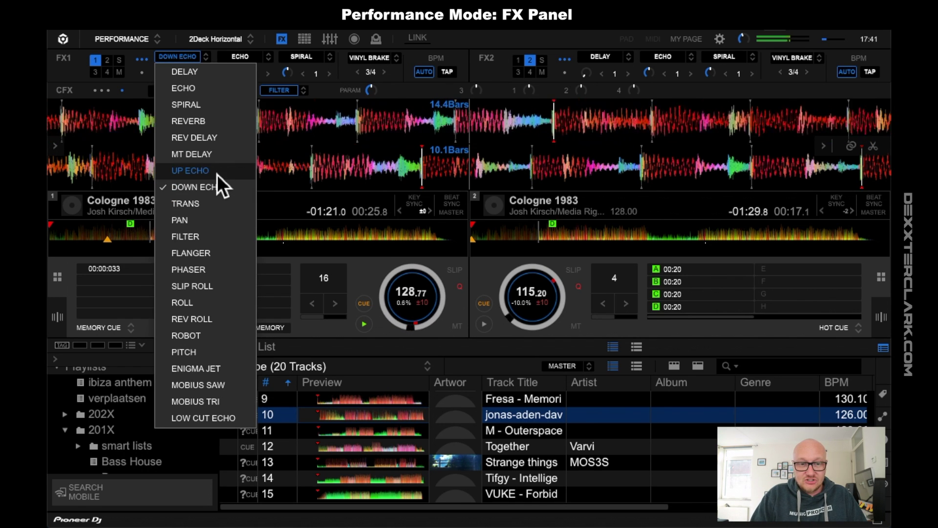
click(198, 207)
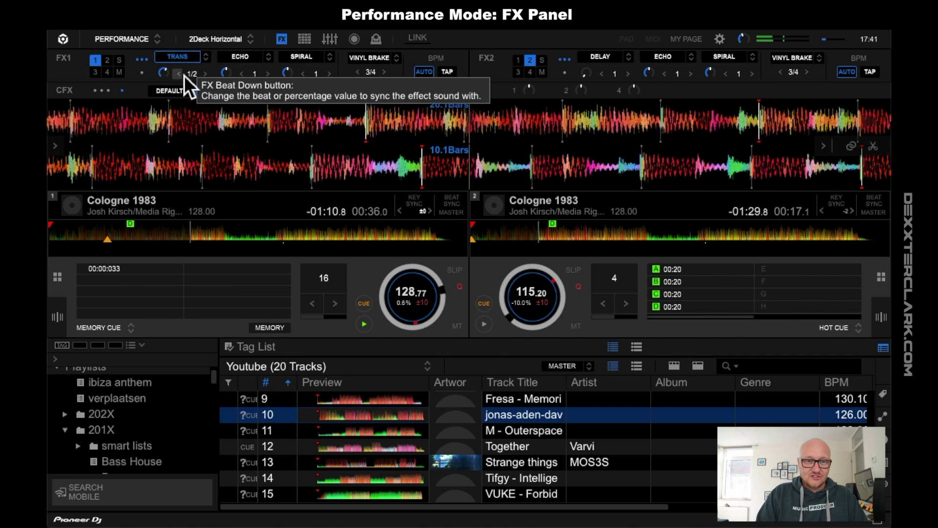
click(205, 74)
click(191, 57)
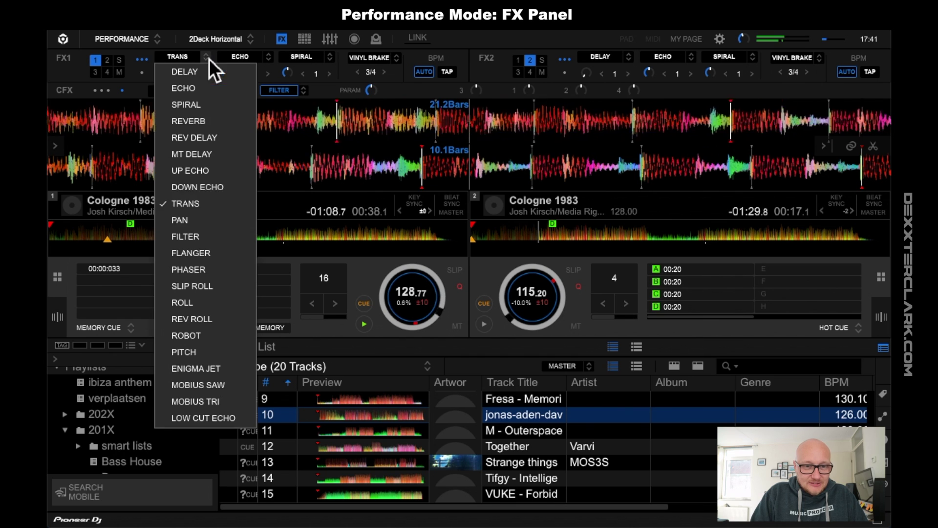
- Change FX1's first effect to Pan, raise its level and turn it on
click(215, 221)
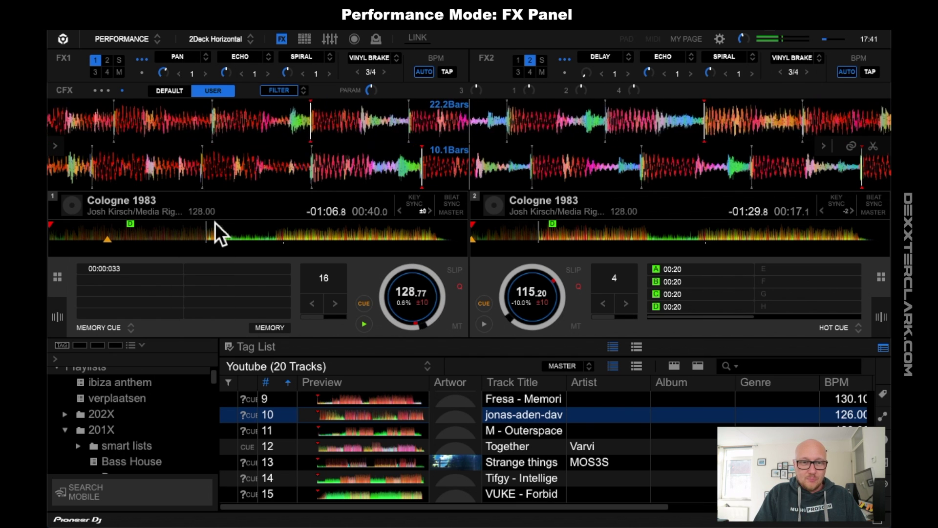
drag(168, 71, 180, 35)
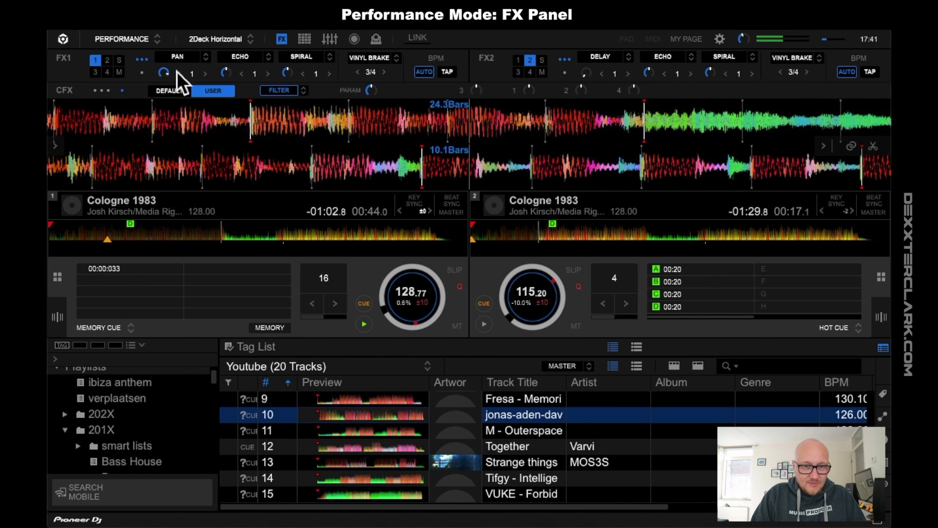
click(178, 54)
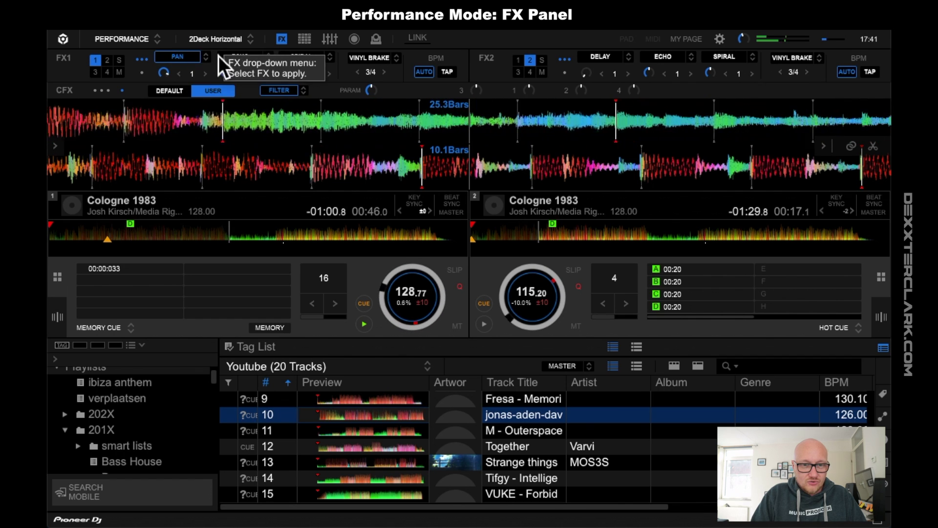
- Change FX1's first effect to Filter and set its beat value to 2
click(206, 56)
click(209, 237)
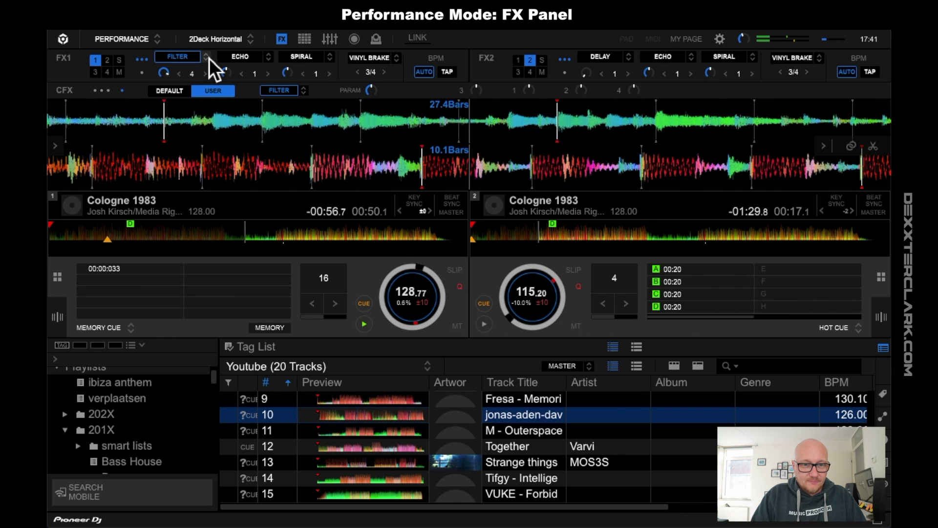
click(179, 74)
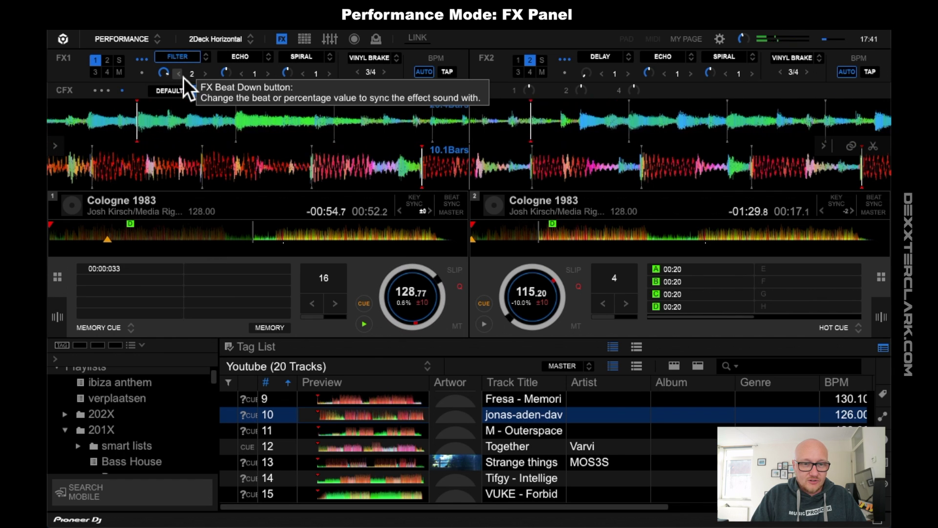
- Audition Flanger and Phaser in turn as FX1's first effect
click(207, 58)
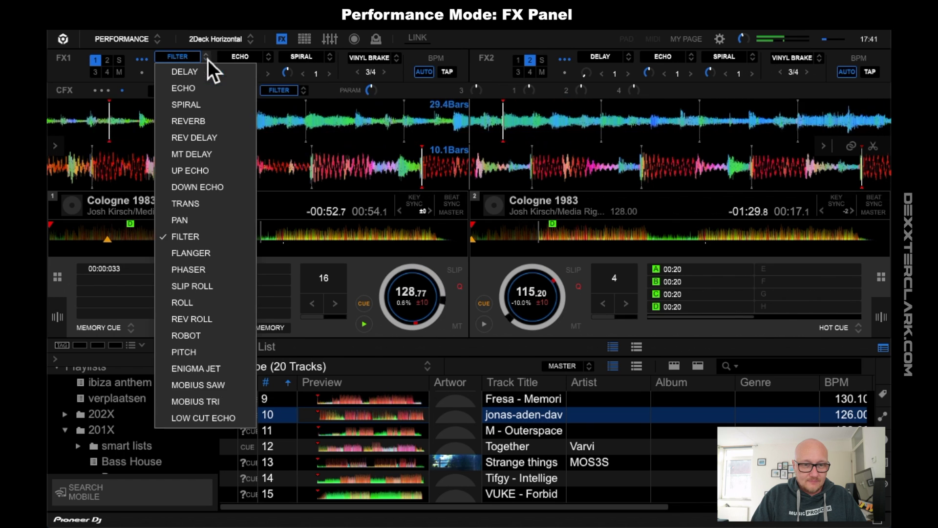
click(224, 252)
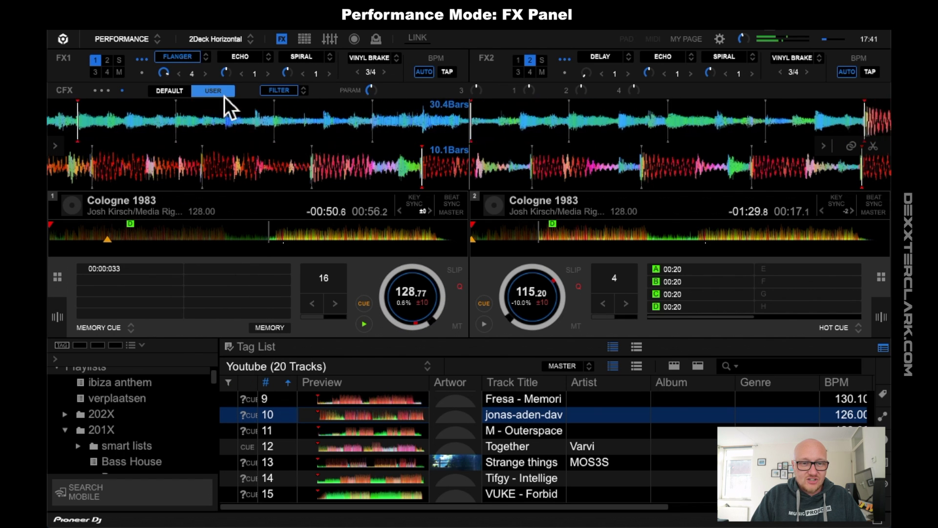
click(207, 58)
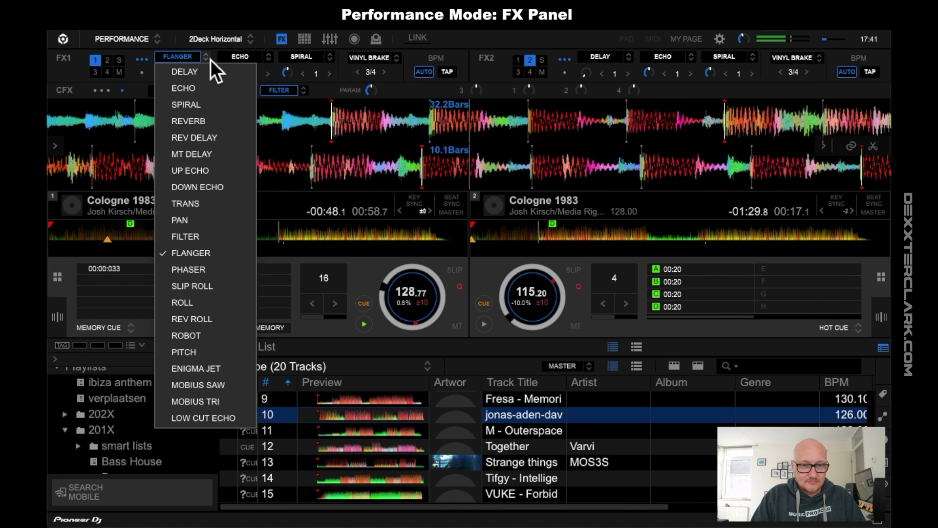
click(190, 269)
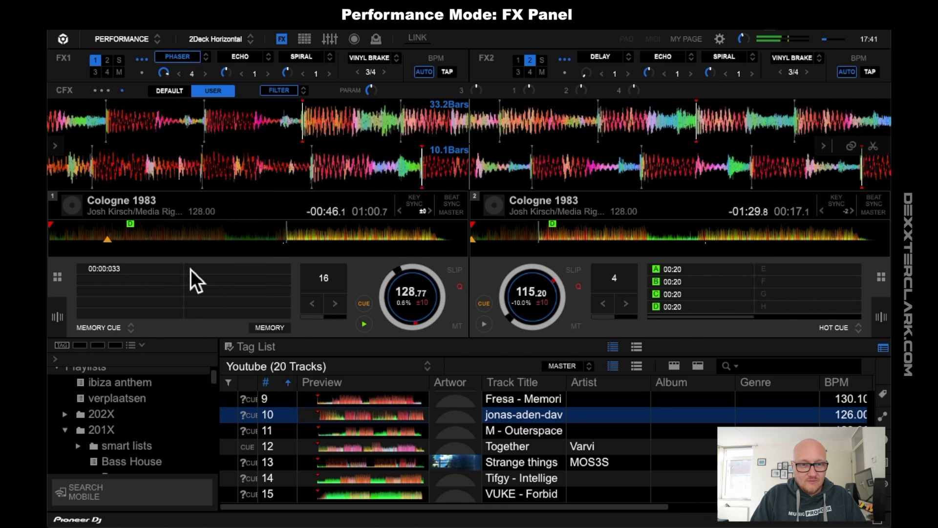
- Audition Slip Roll, Roll and Rev Roll in turn as FX1's first effect
click(206, 59)
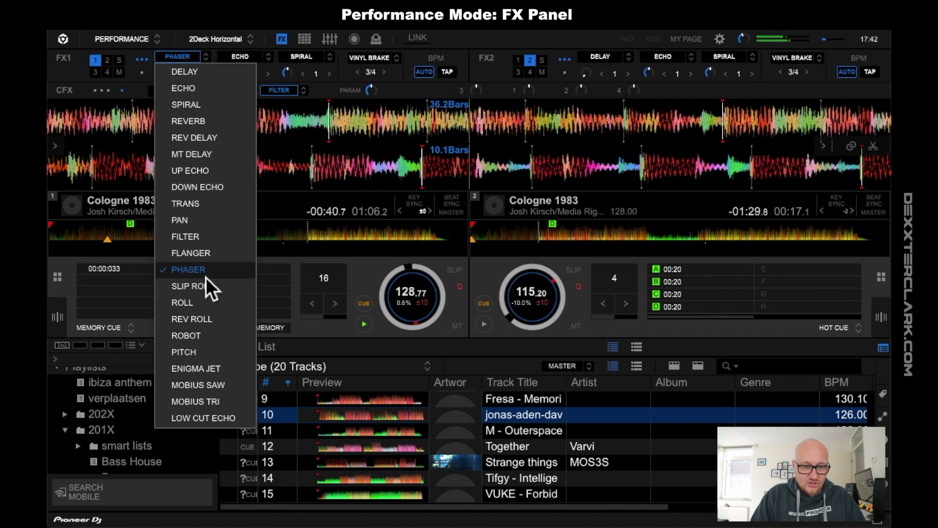
click(218, 288)
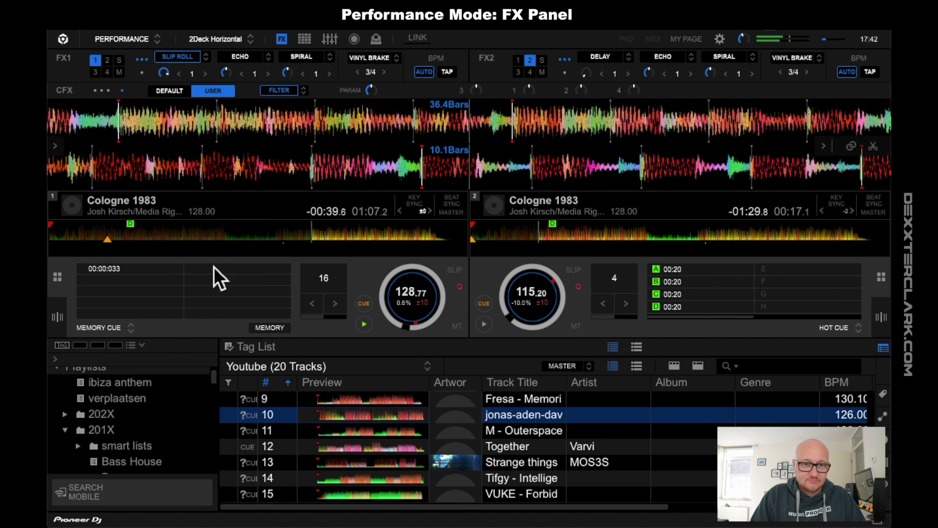
click(207, 58)
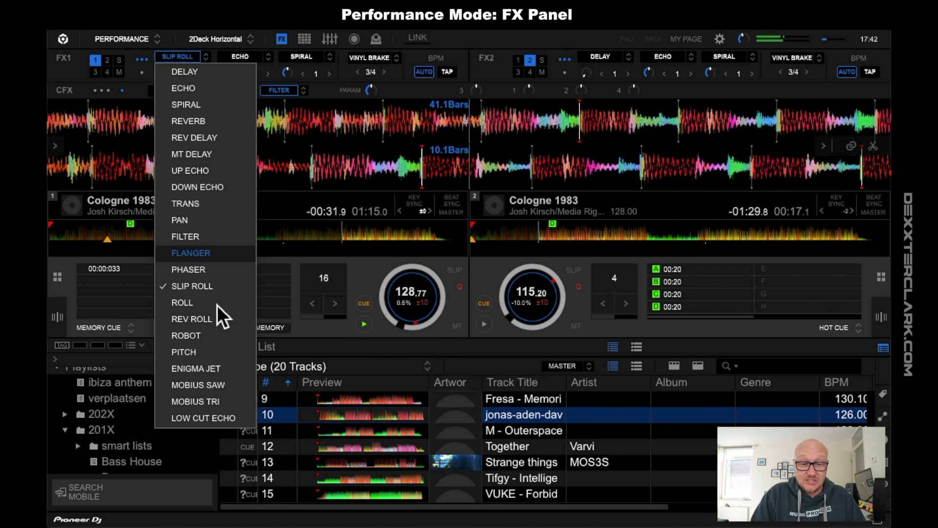
click(193, 303)
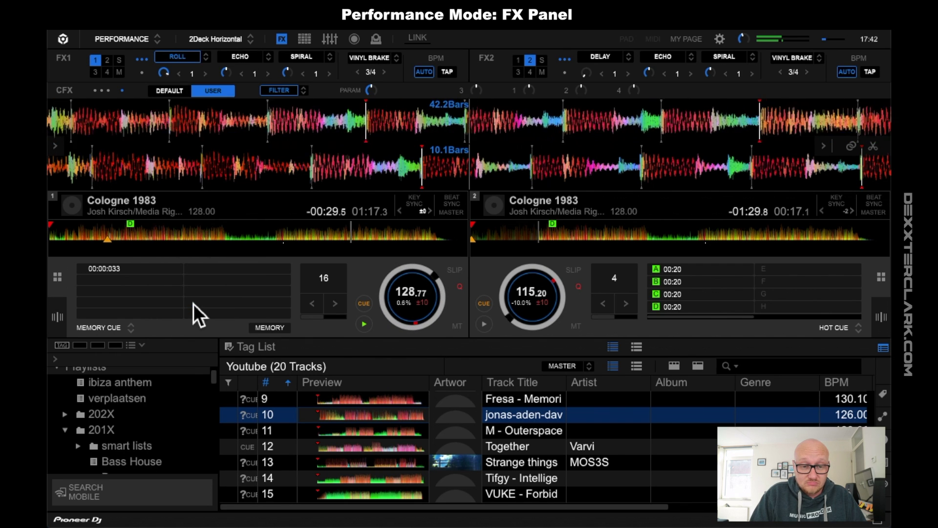
click(204, 55)
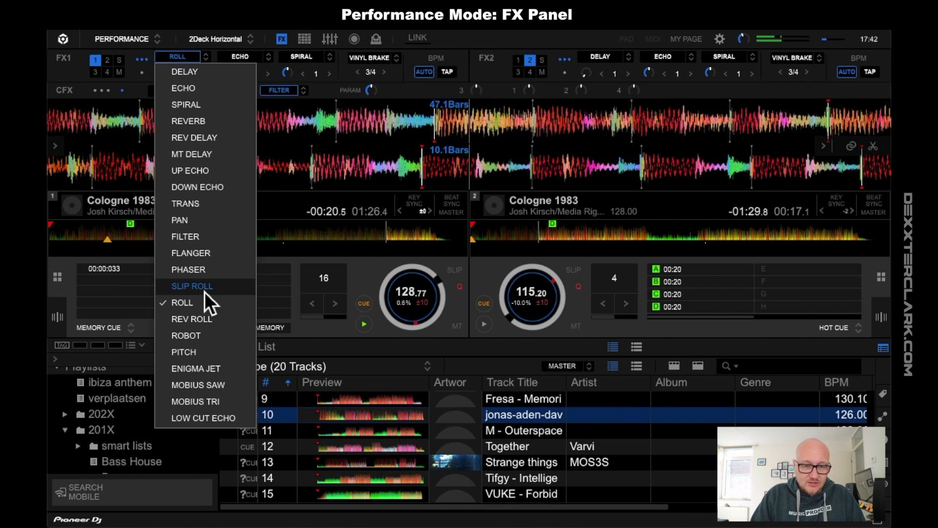
click(217, 317)
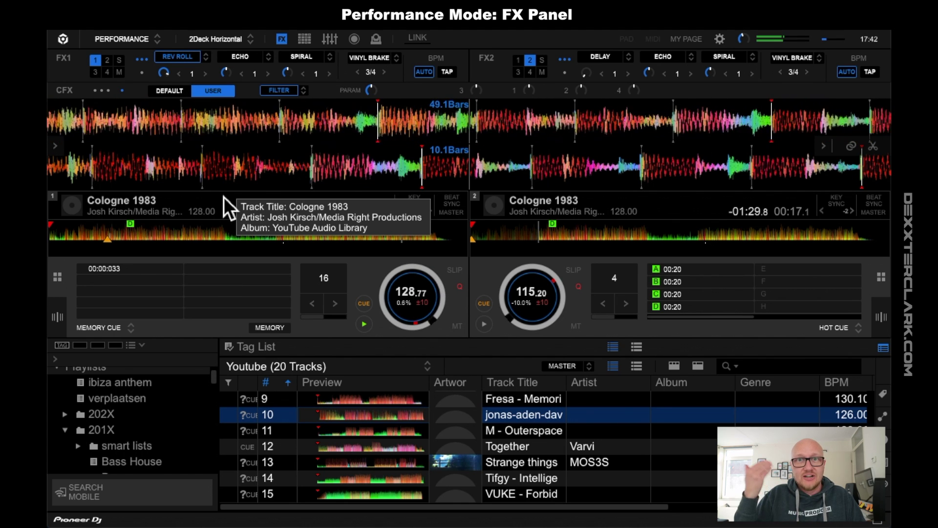
- Switch FX1's first effect to Robot and on to Pitch
click(205, 57)
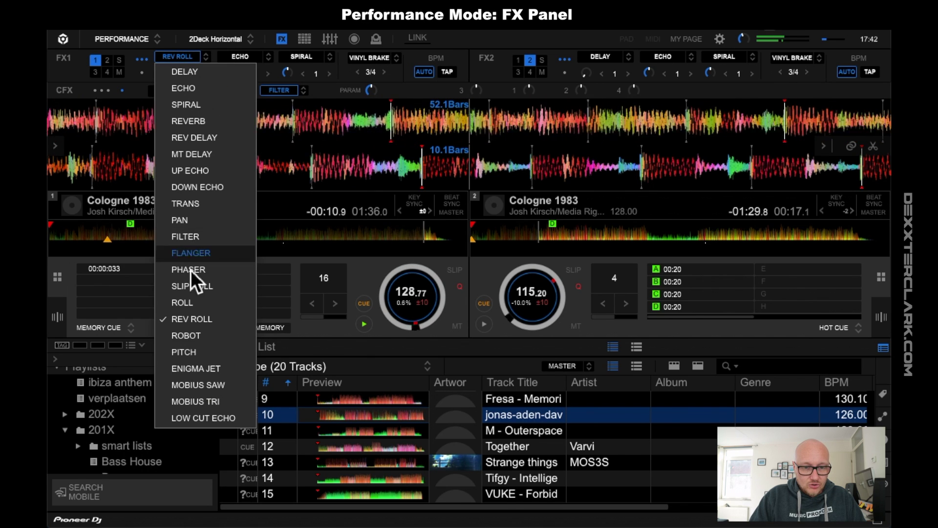
click(206, 336)
click(205, 56)
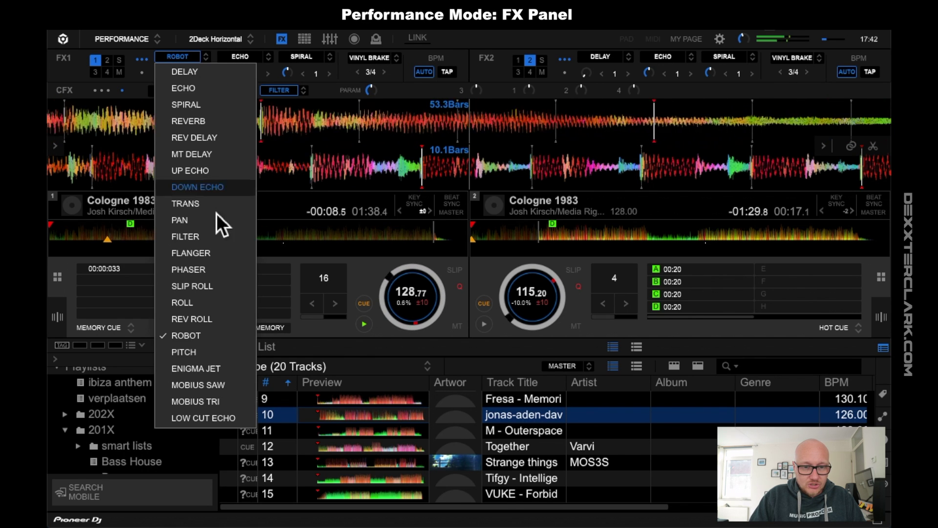
click(221, 351)
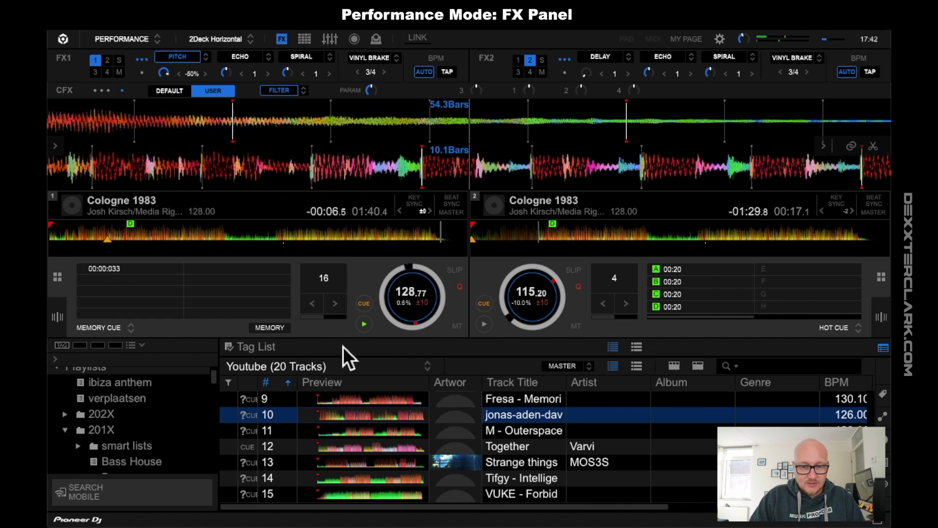
- Play deck 1 from near the track's start and audition Enigma Jet and Mobius Saw in turn as FX1's first effect
click(67, 225)
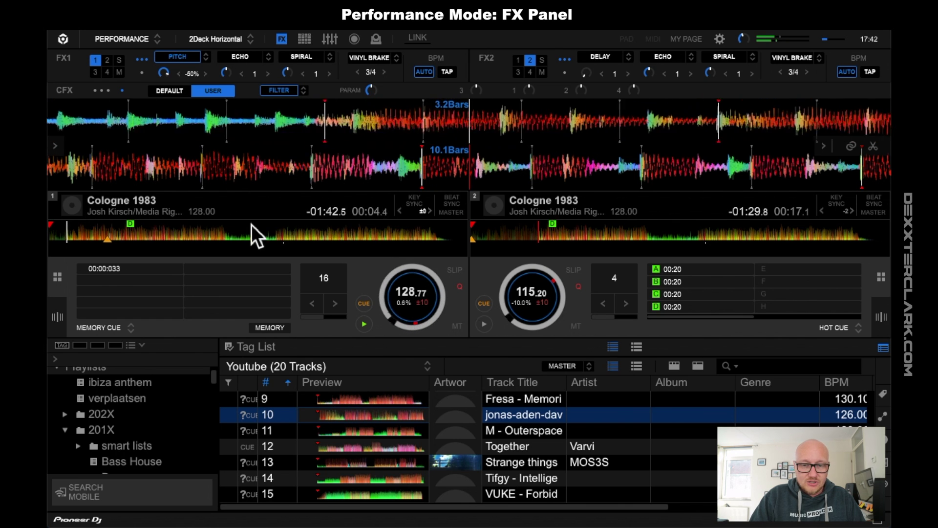
click(206, 58)
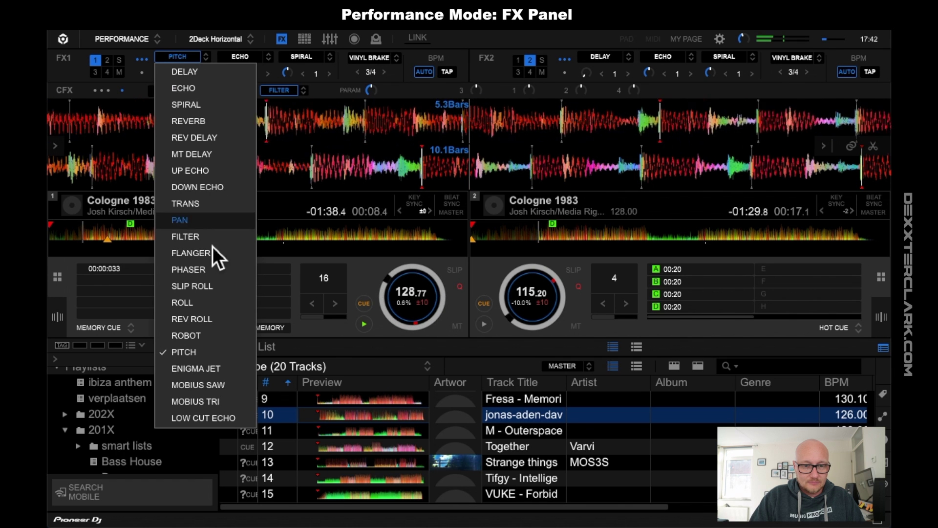
click(219, 368)
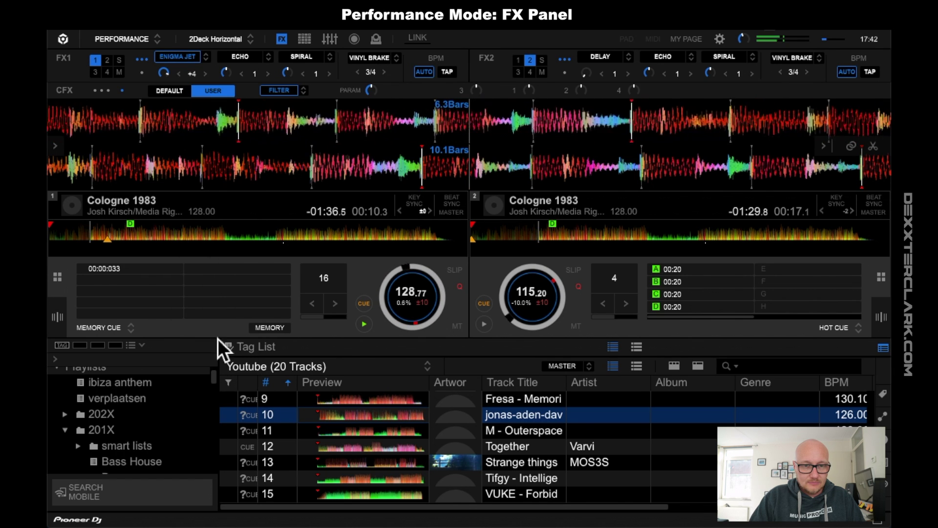
click(203, 58)
click(221, 383)
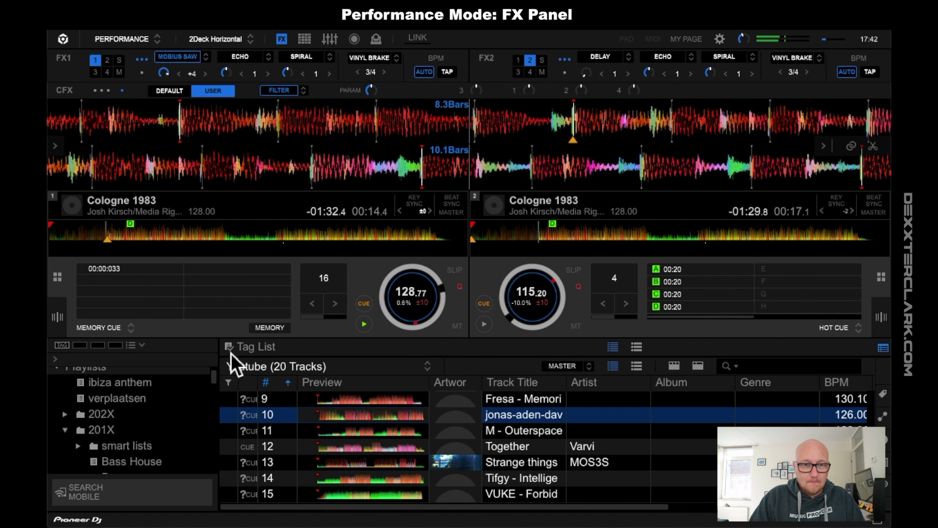
- Audition Mobius Tri and Low Cut Echo in turn as FX1's first effect, and pause deck 1
click(208, 58)
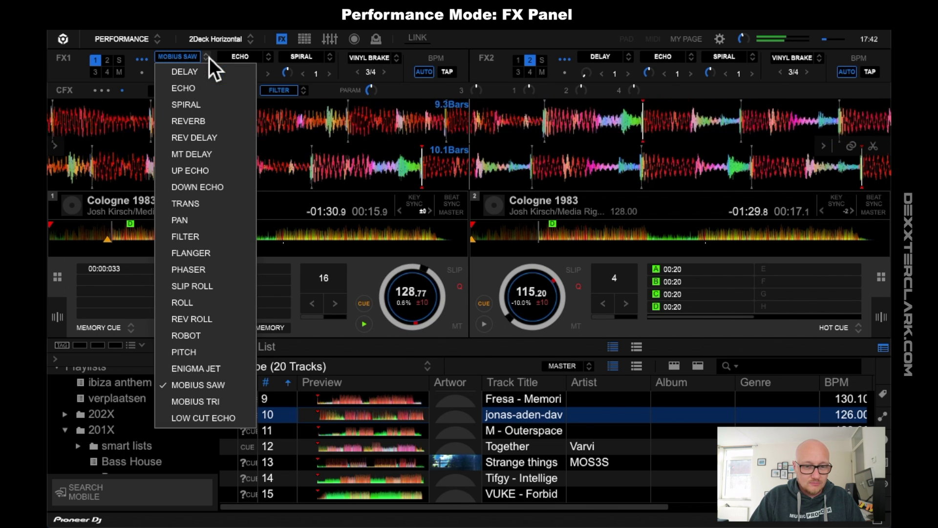
click(223, 409)
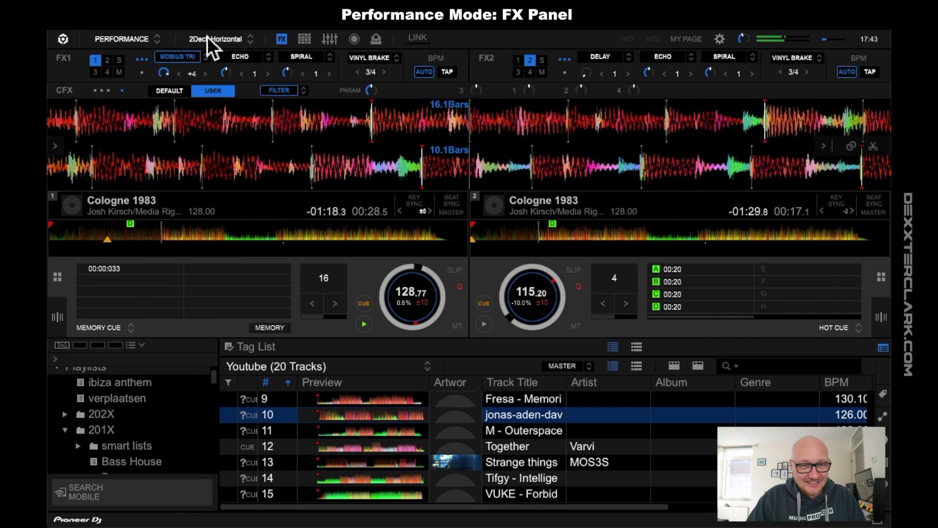
click(205, 56)
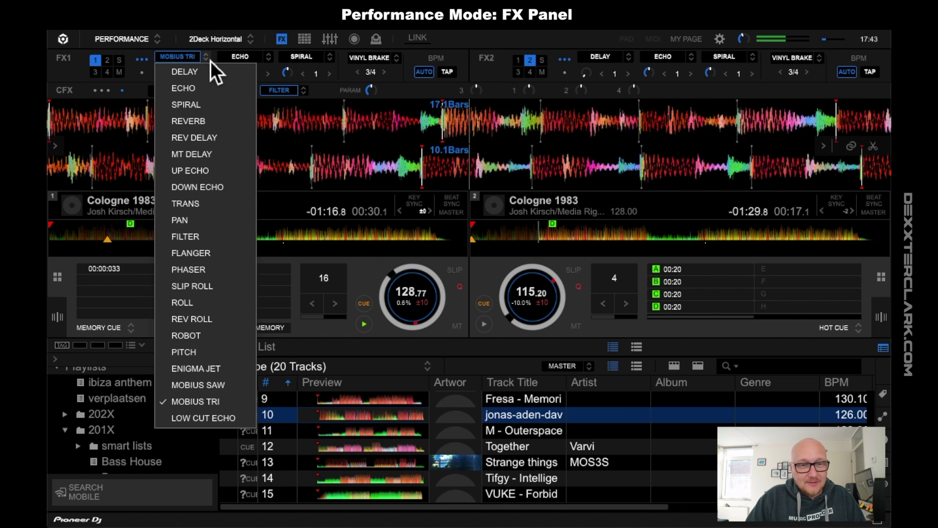
click(256, 31)
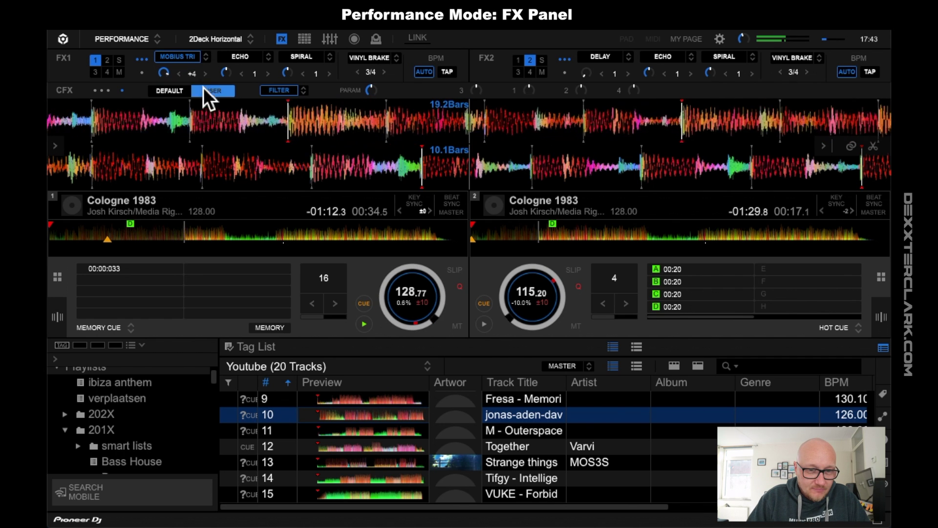
click(206, 57)
click(214, 420)
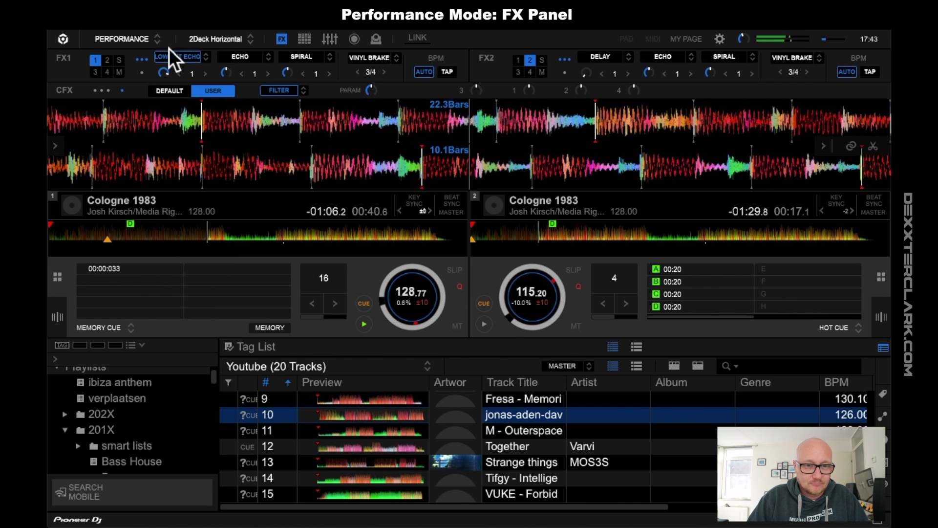
click(364, 324)
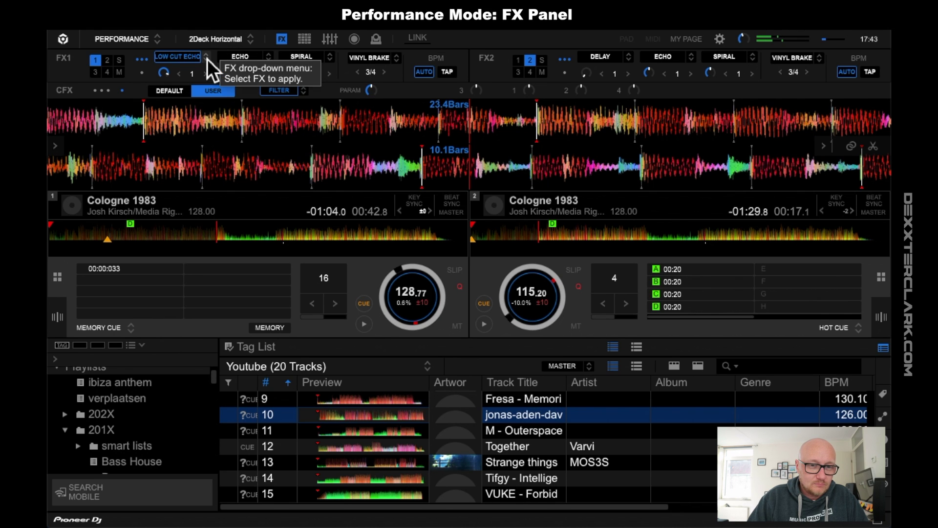
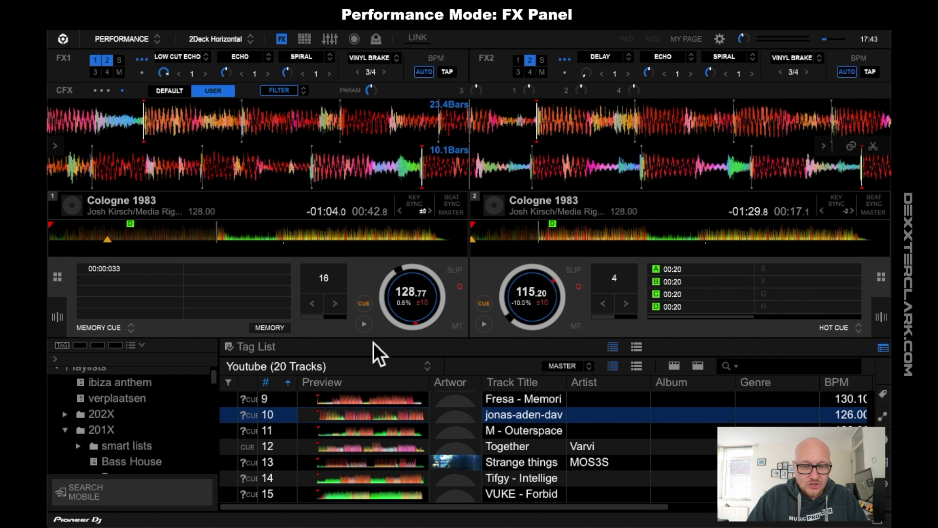
- Unassign FX1 from decks 1 and 2 during deck 1 playback, and pause deck 1 near the track's start
click(364, 325)
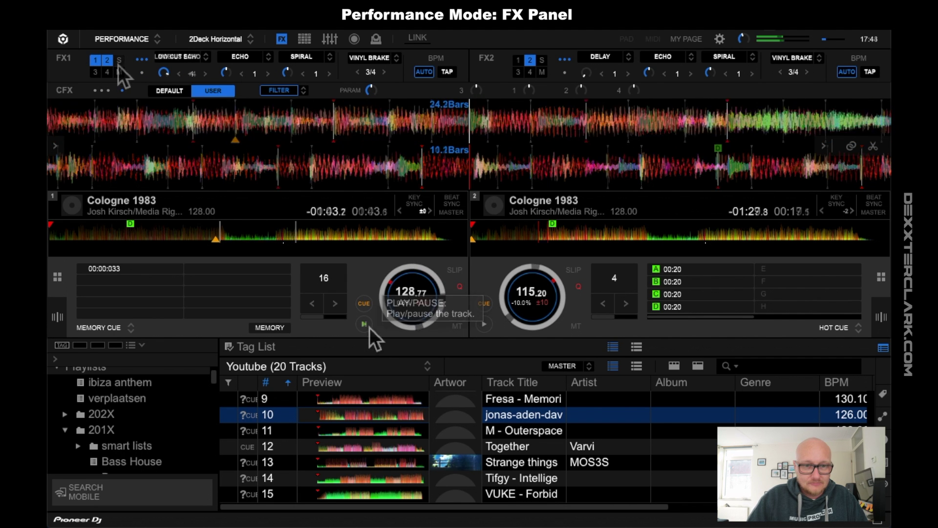
scroll(173, 61, down, 1)
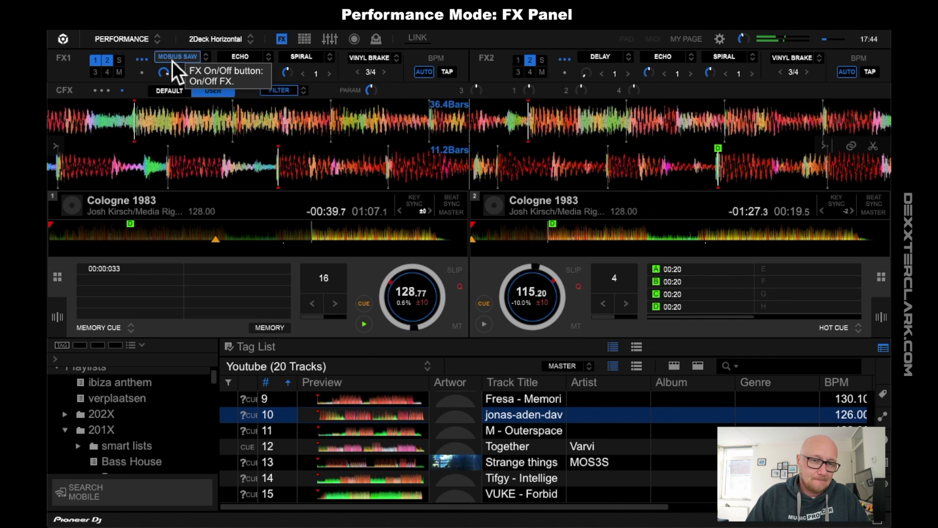
click(106, 63)
click(93, 63)
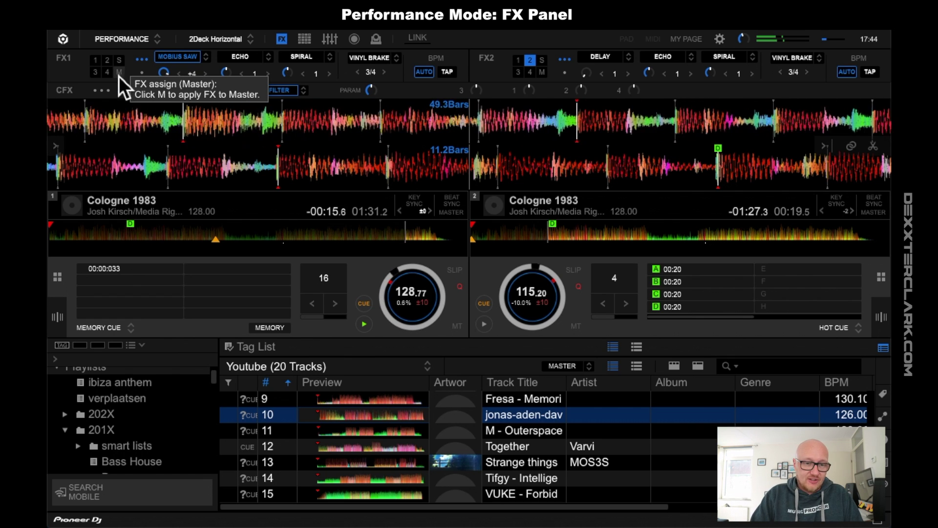
click(65, 234)
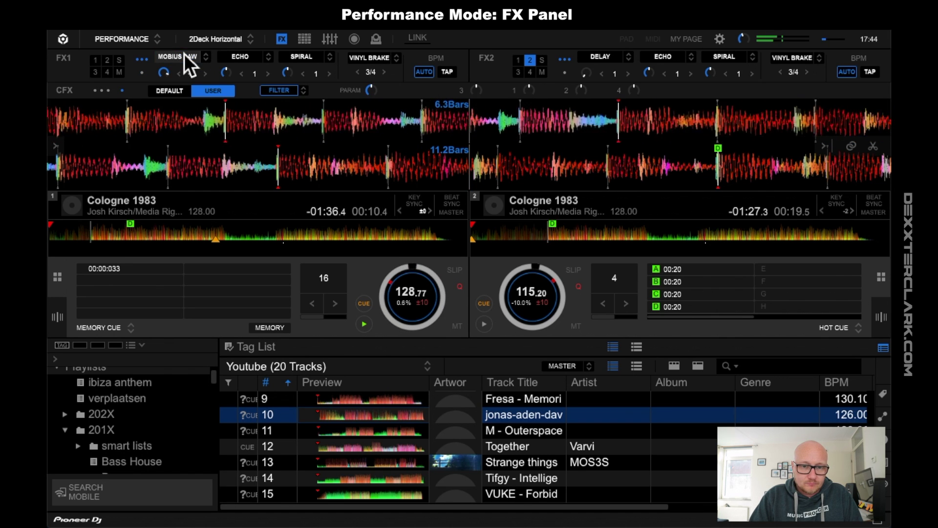
click(370, 326)
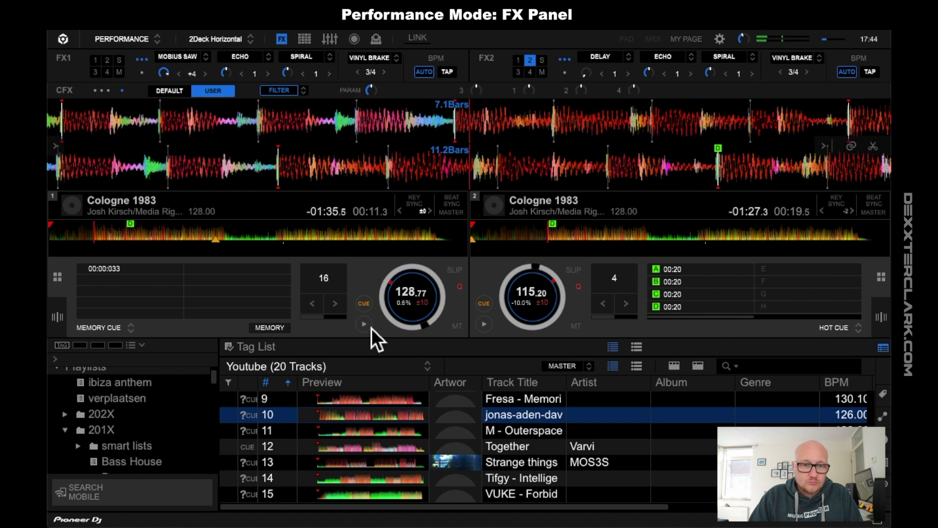
- Switch FX1 to its single-effect mode and back to three effects, turn off its Echo, and try the BPM tap
click(146, 75)
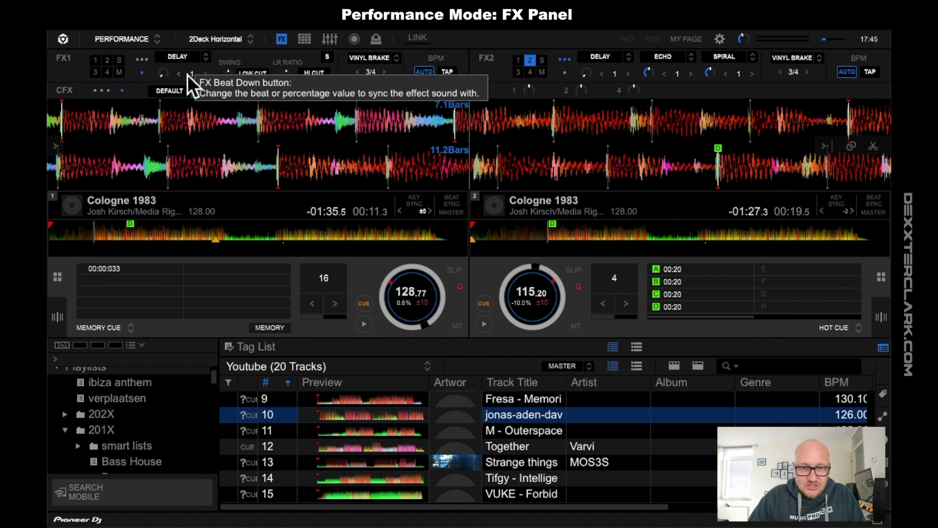
click(148, 63)
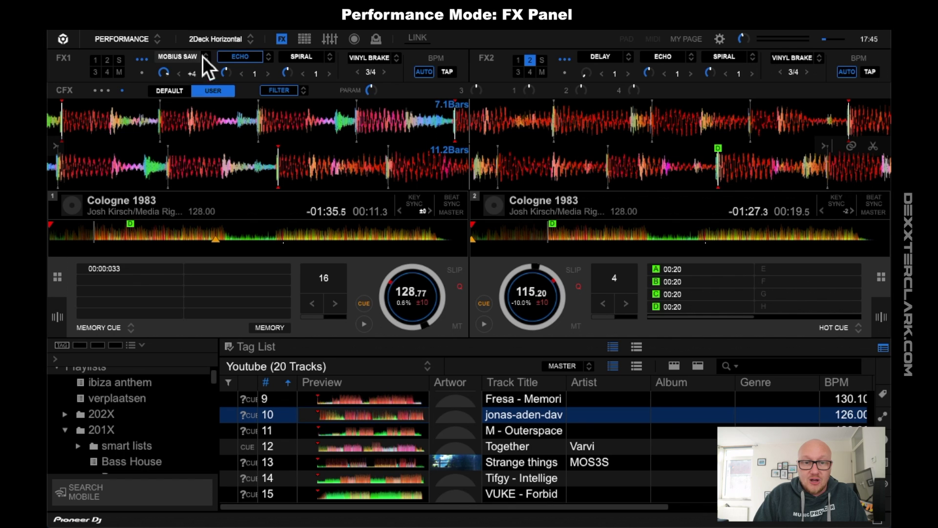
click(221, 61)
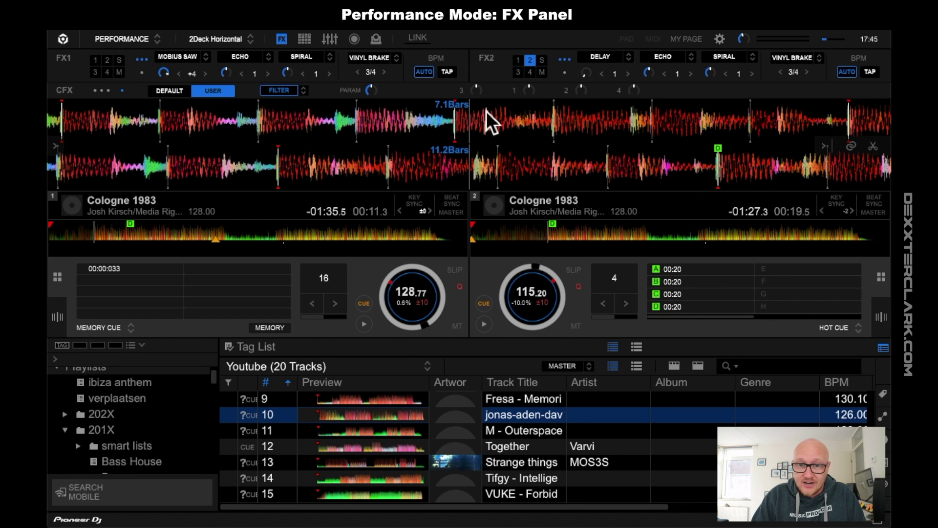
click(447, 73)
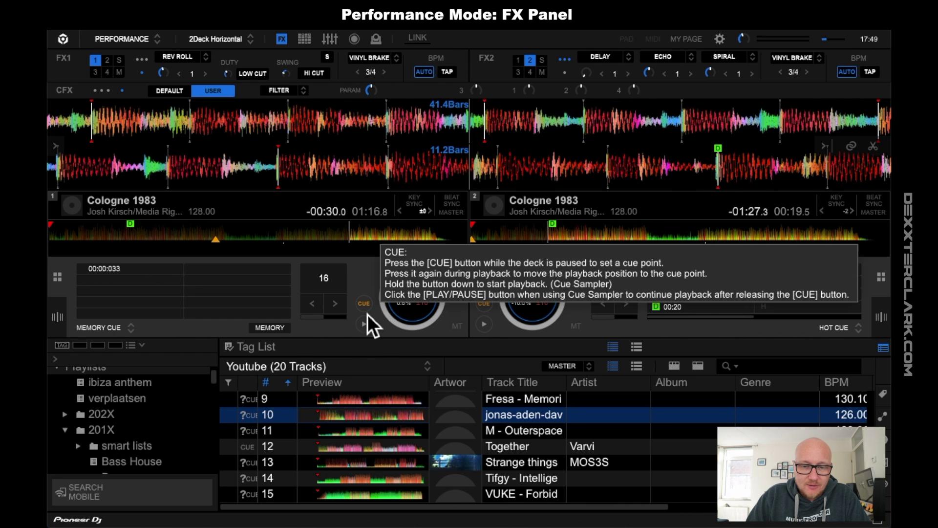
- Play deck 1 with FX1's Rev Roll on, adjust Duty, set the beat value to 1/2 and enable Low Cut
click(364, 326)
click(179, 56)
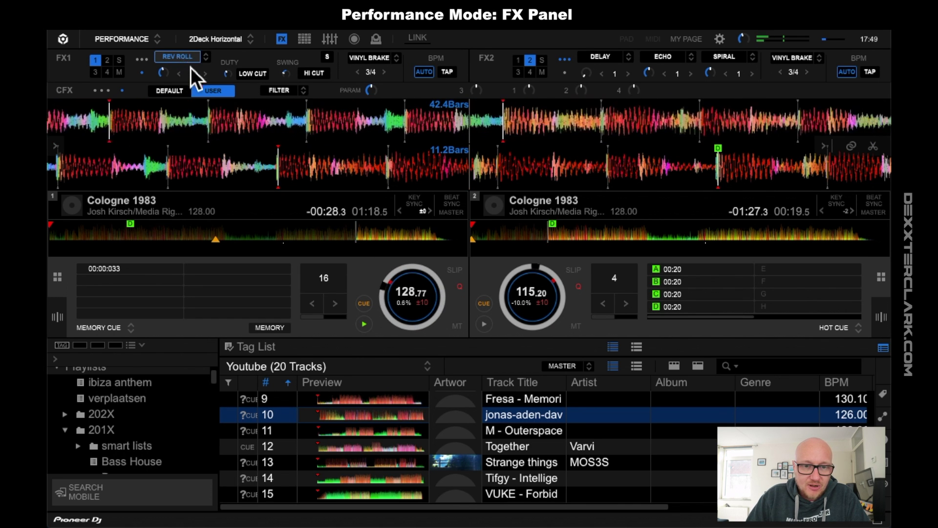
click(230, 74)
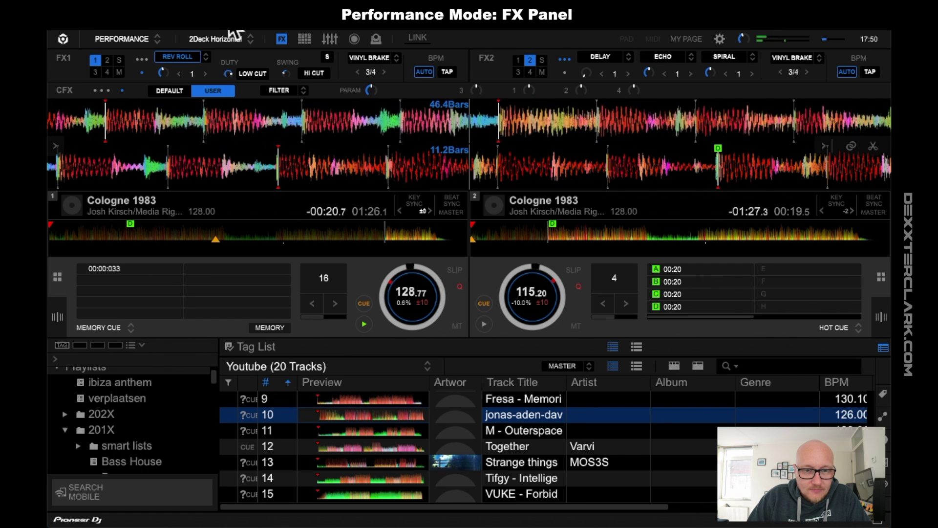
scroll(227, 74, up, 3)
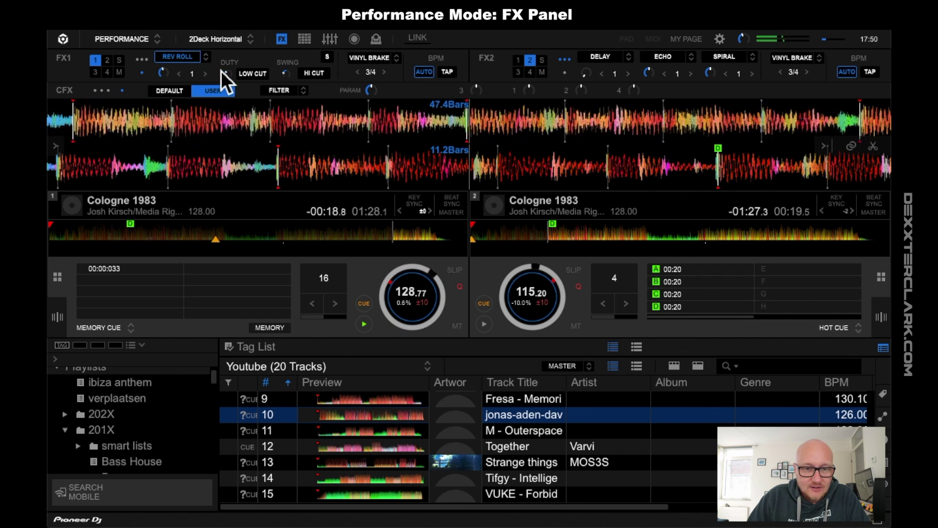
click(180, 74)
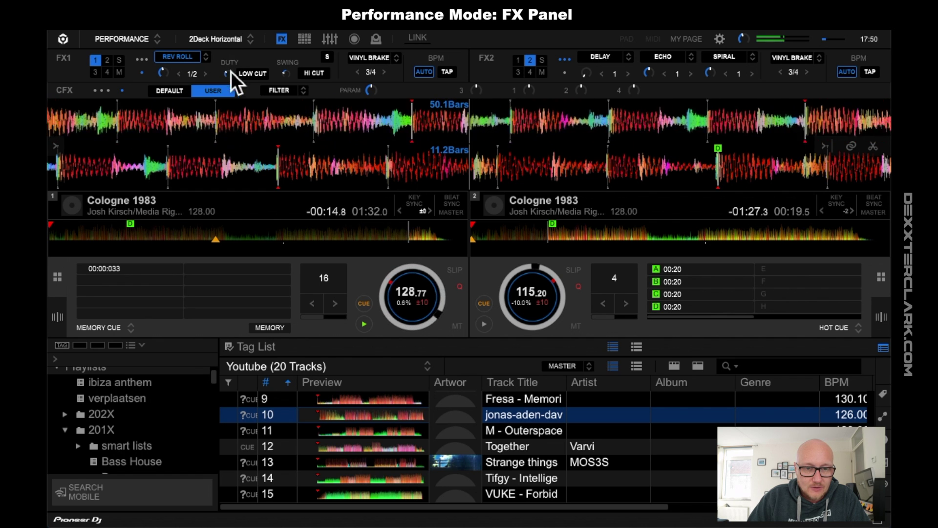
click(250, 77)
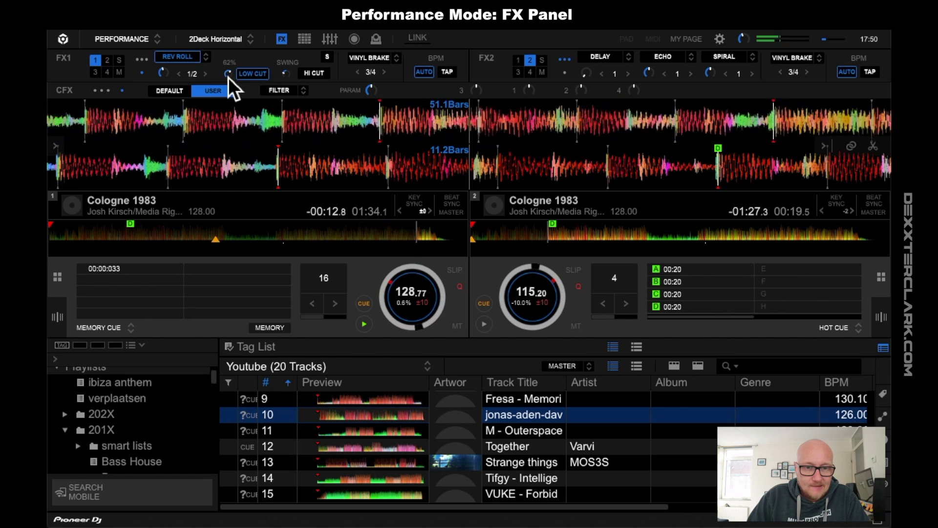
- Change FX1's single effect to Echo and set its Feedback to about 0.4
click(208, 60)
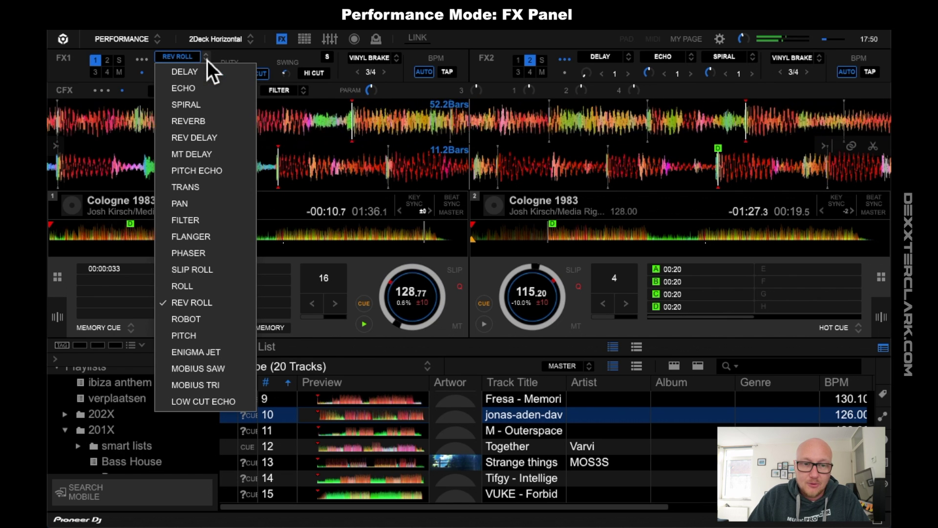
click(229, 91)
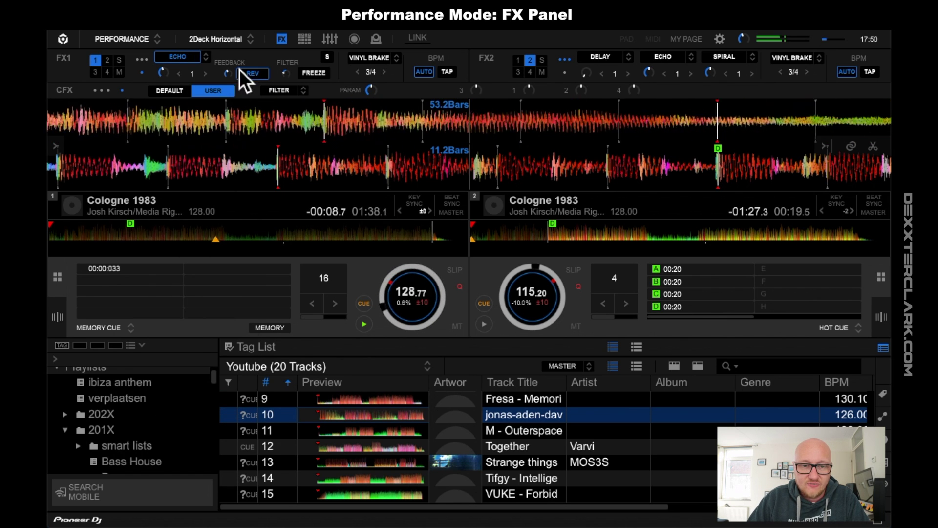
drag(228, 75, 229, 69)
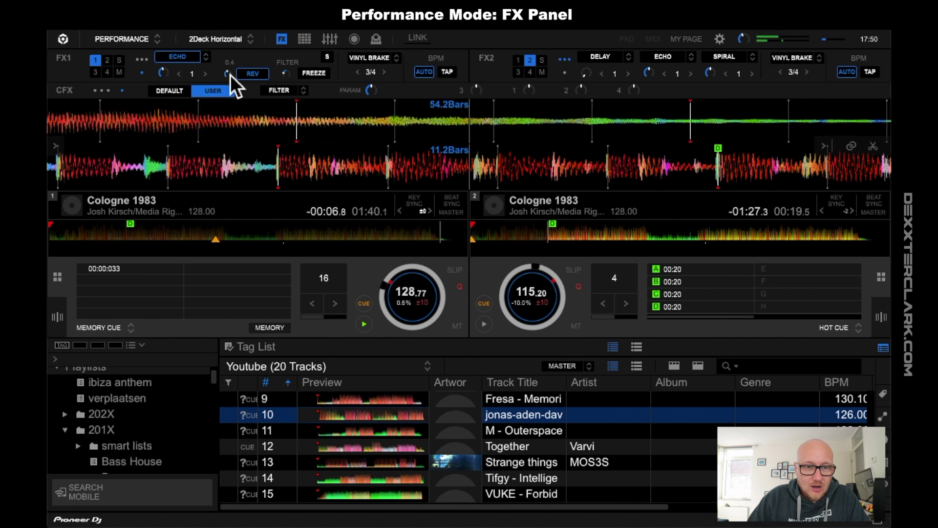
- Replay deck 1 from near the start with Reverb in FX1, adjusting its room size and decay, with Hi Cut on and Low Cut off
click(71, 233)
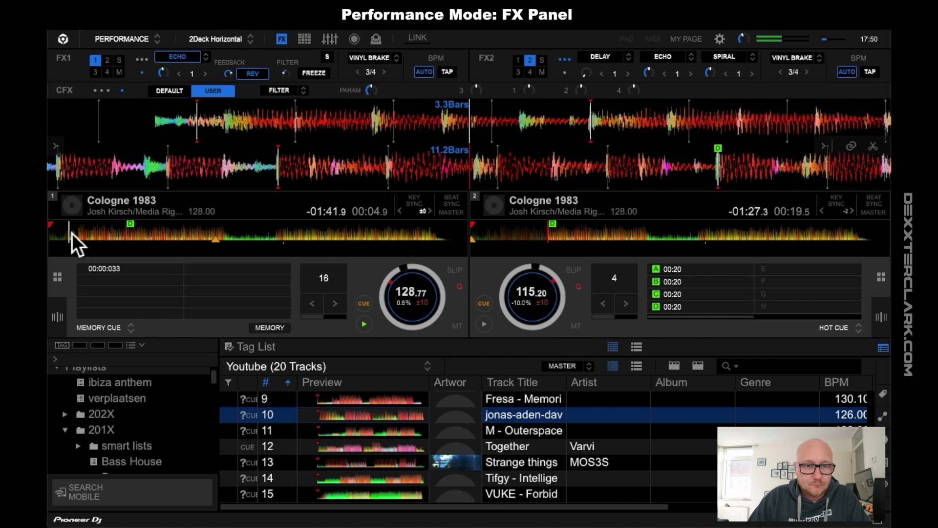
click(196, 57)
click(232, 123)
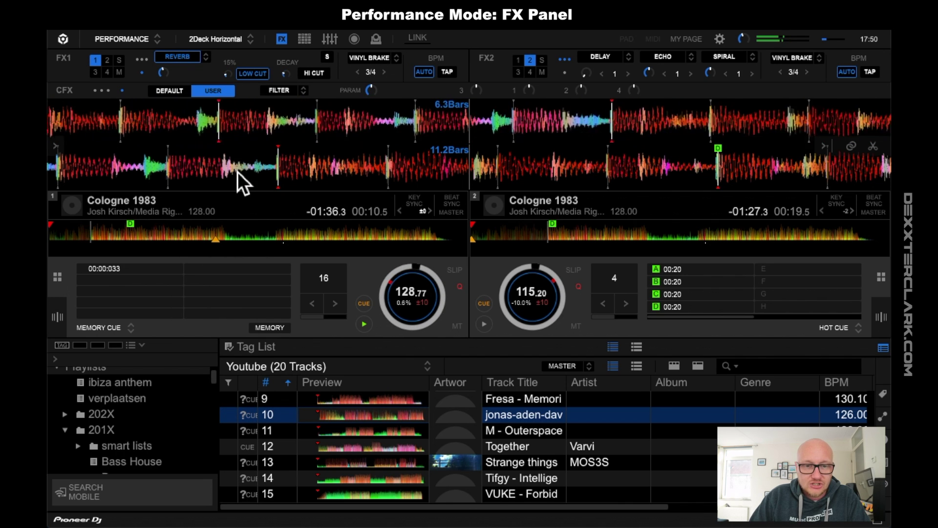
scroll(227, 73, down, 5)
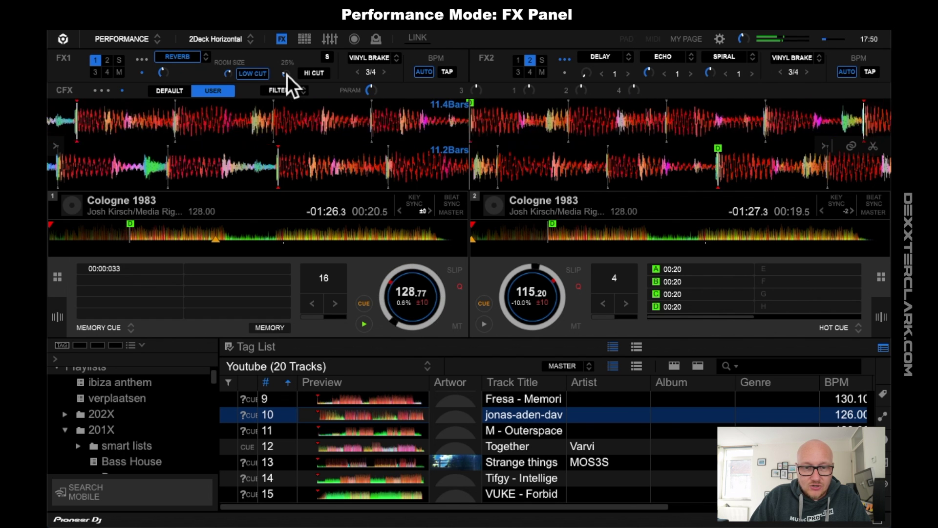
click(314, 76)
click(262, 77)
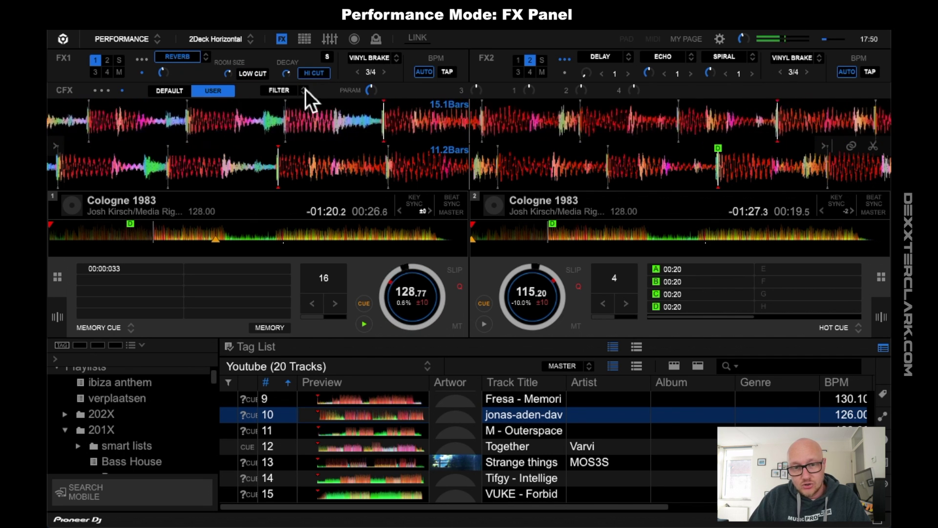
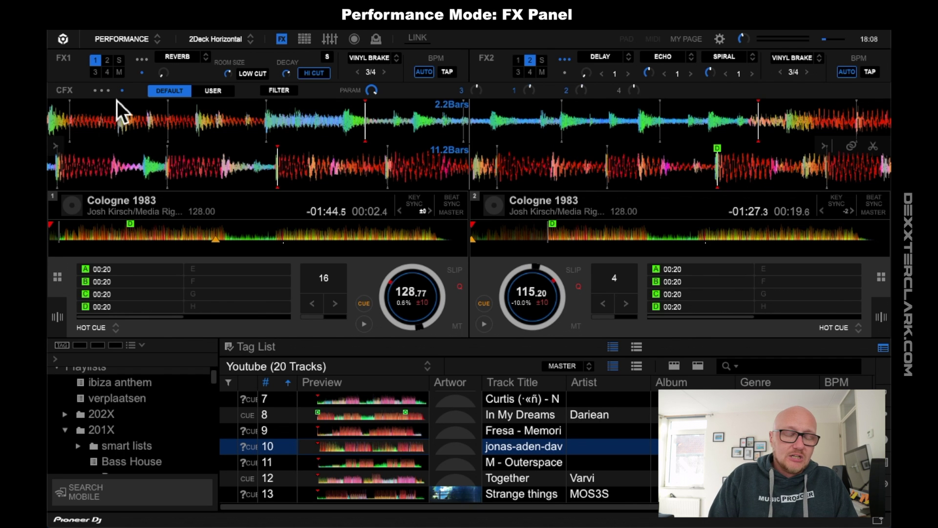
- Switch CFX to the mode with a separate effect for each channel, and return it to the single shared effect
click(106, 94)
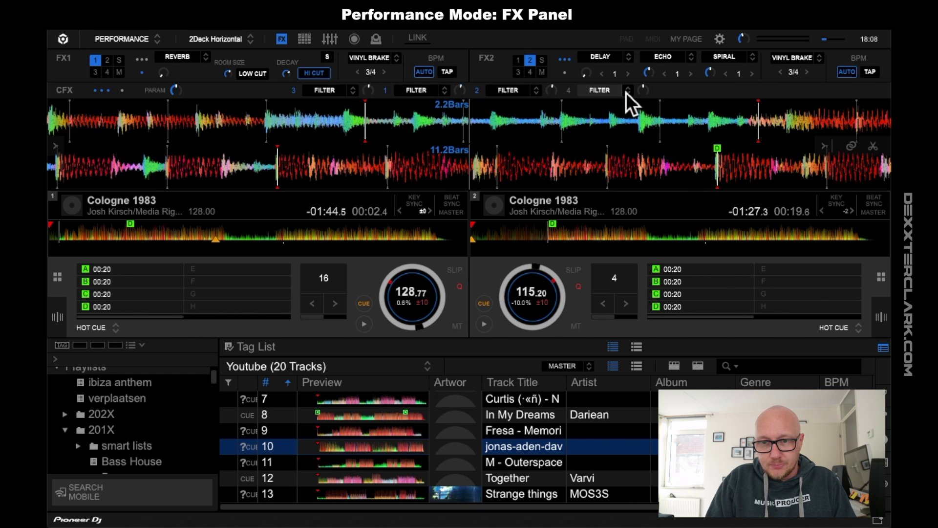
click(124, 91)
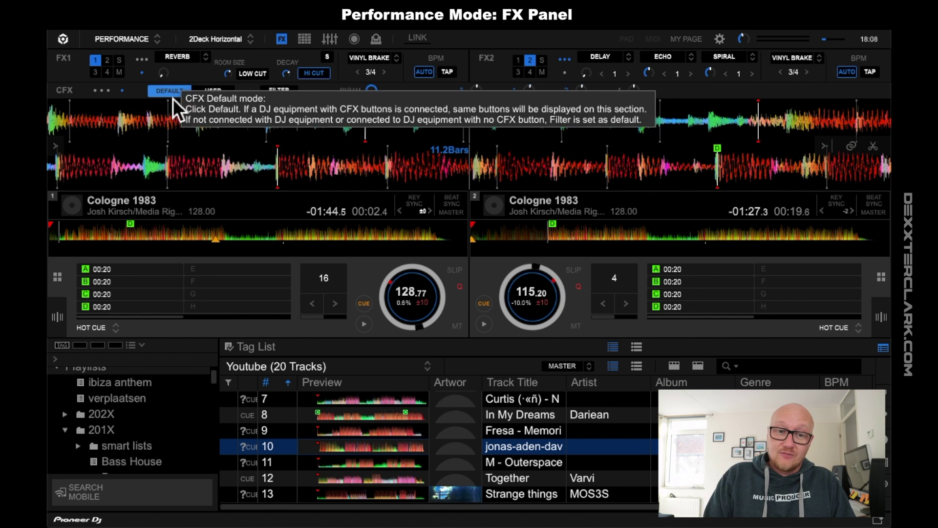
- Toggle CFX to per-channel effects and back to one shared effect, and list the effects available in User mode
click(101, 91)
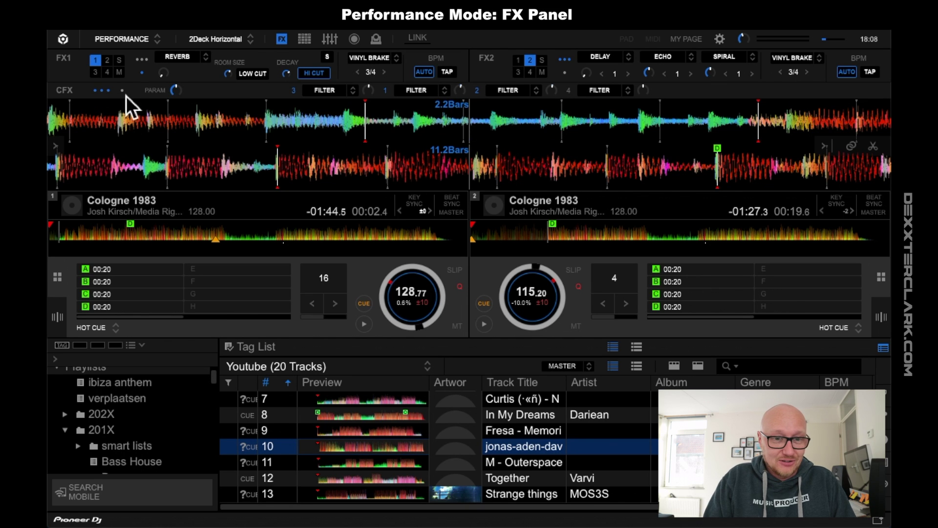
click(122, 91)
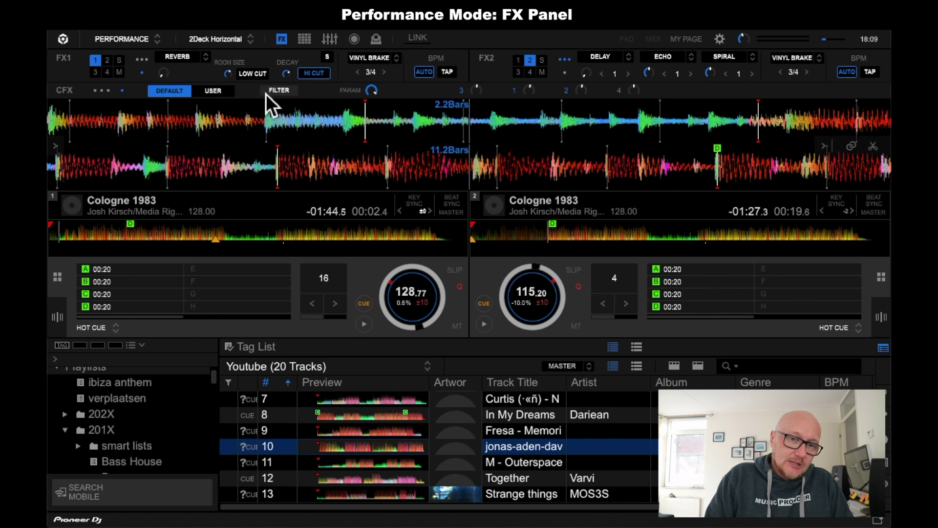
click(224, 94)
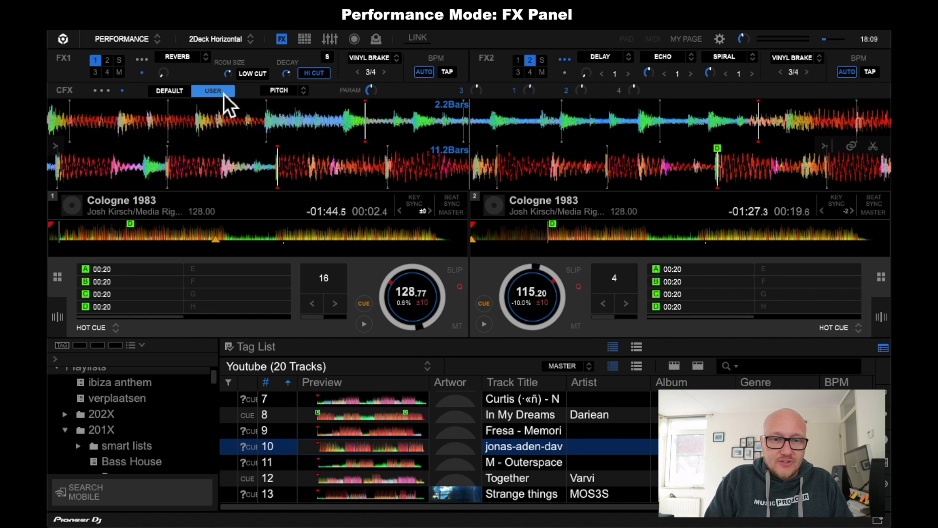
click(304, 92)
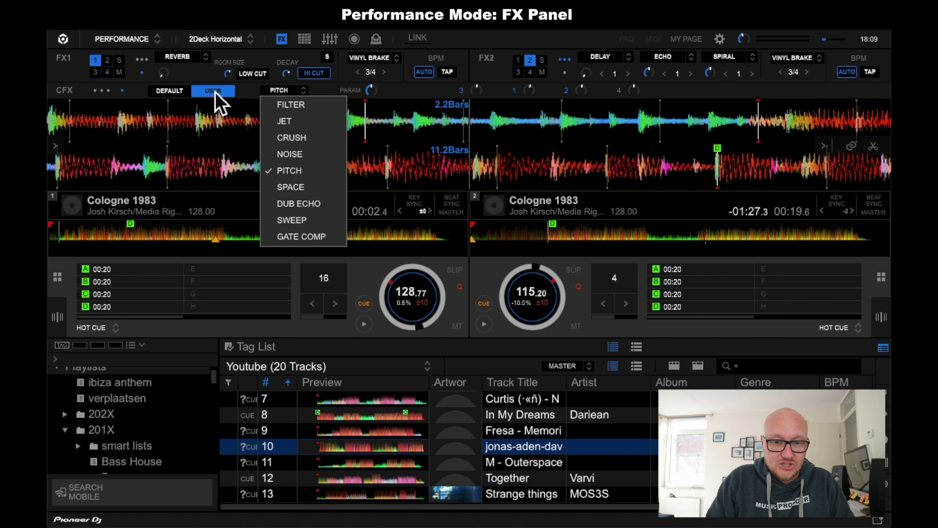
- Switch CFX to Default and back to User mode, and turn its Pitch effect on
click(180, 95)
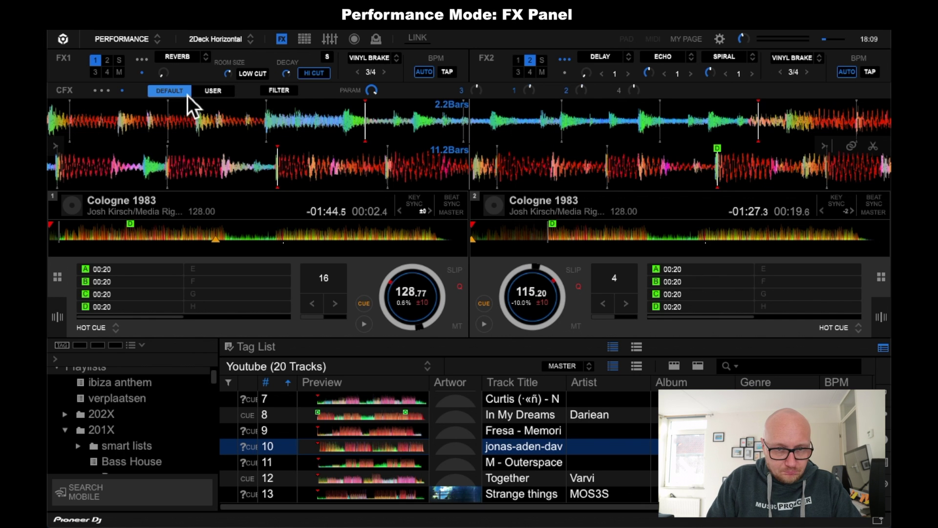
click(214, 90)
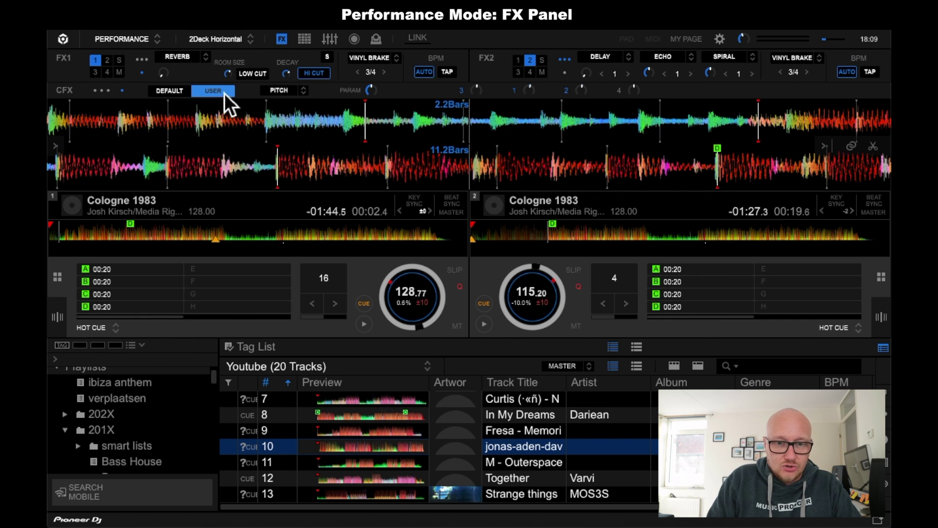
click(304, 91)
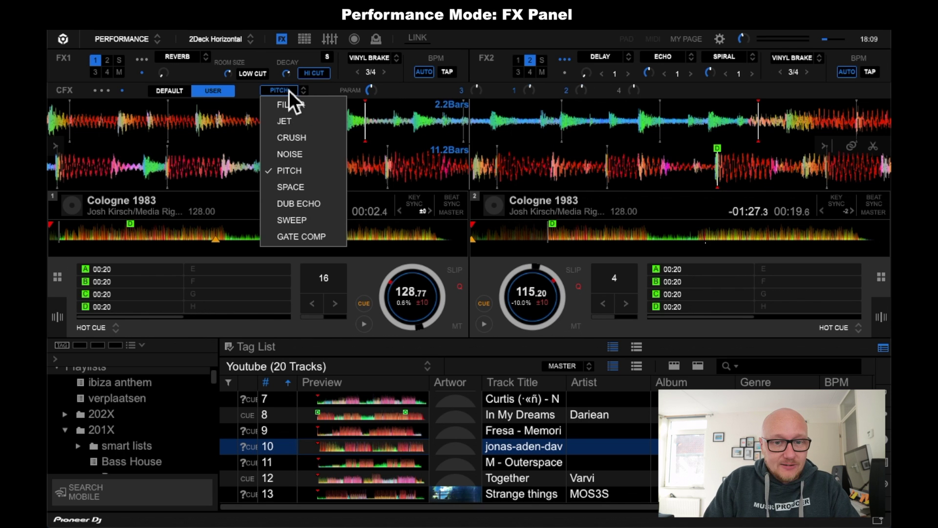
click(286, 91)
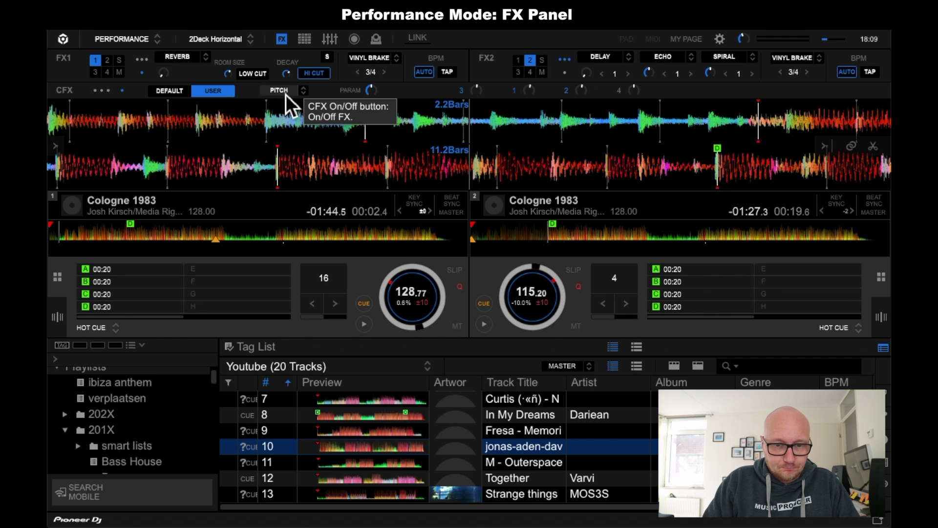
click(286, 94)
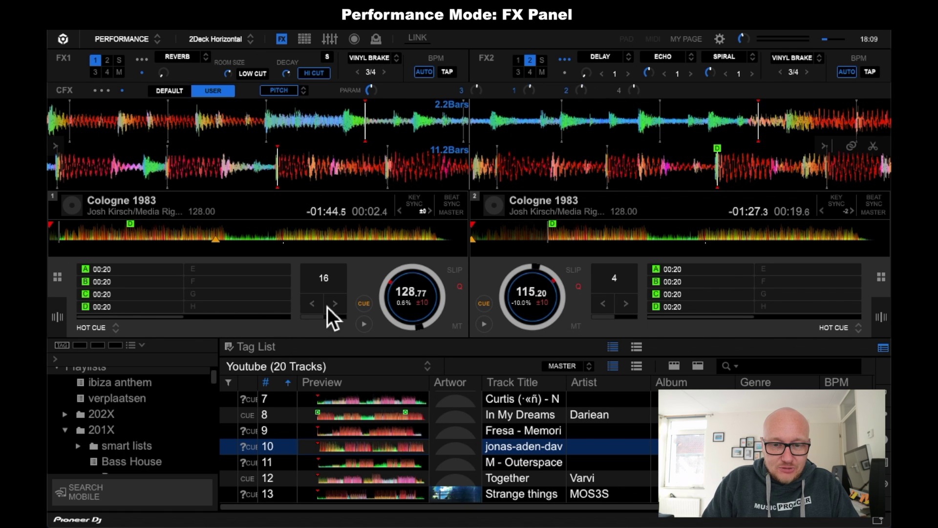
- Play deck 1 from near the start and toggle the CFX Pitch effect while it plays
click(58, 238)
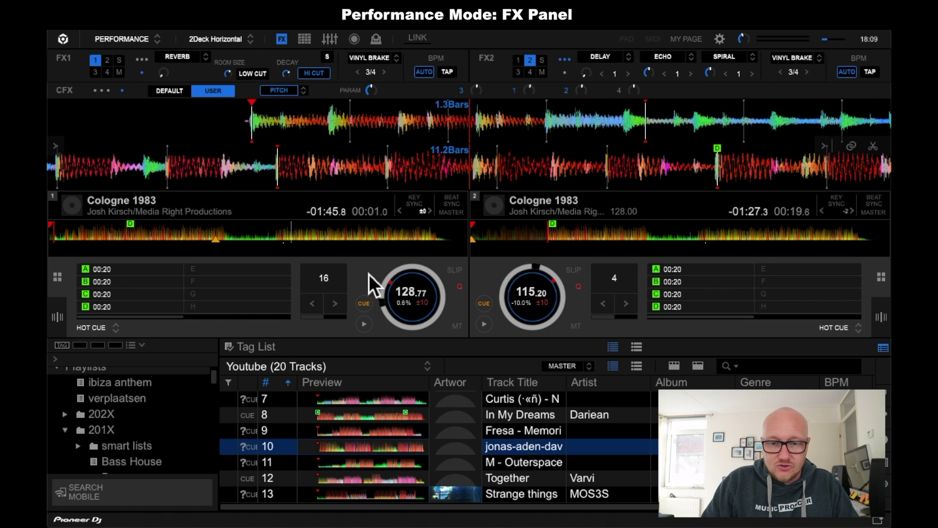
click(364, 325)
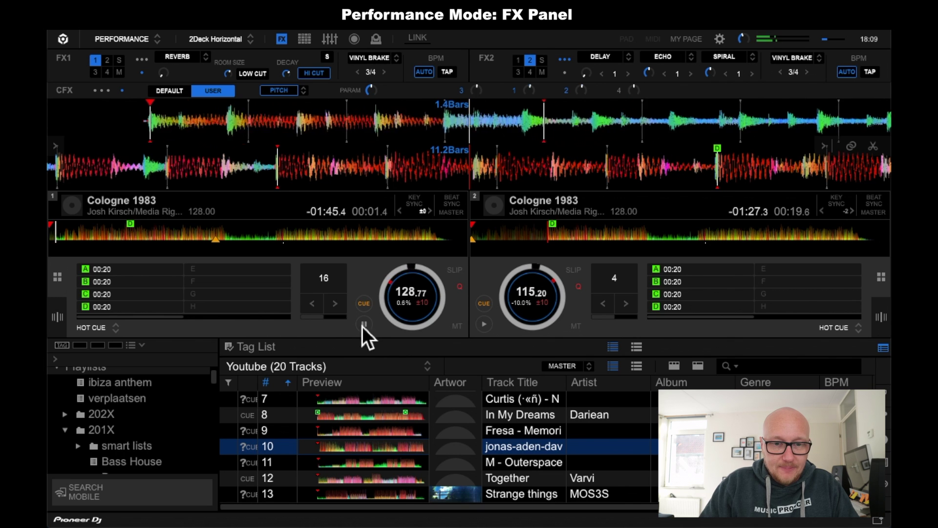
click(287, 94)
click(275, 95)
click(276, 92)
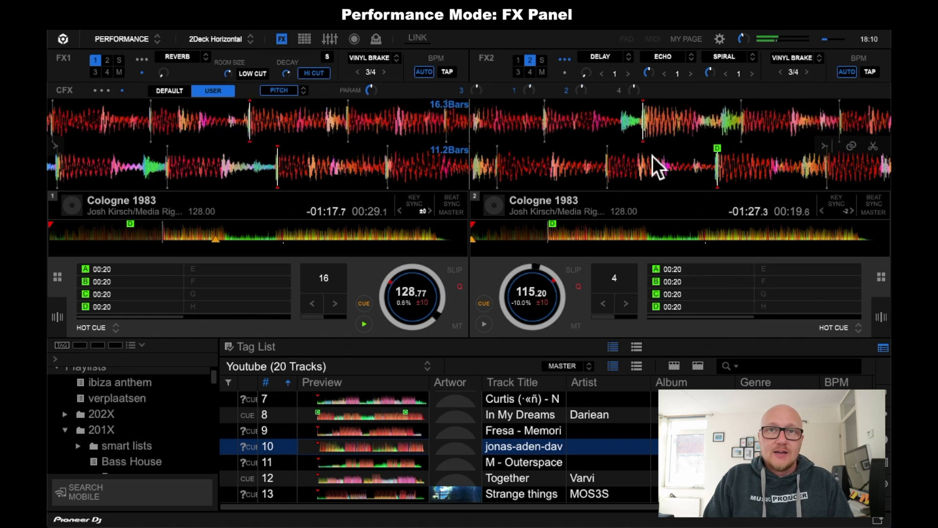
click(247, 39)
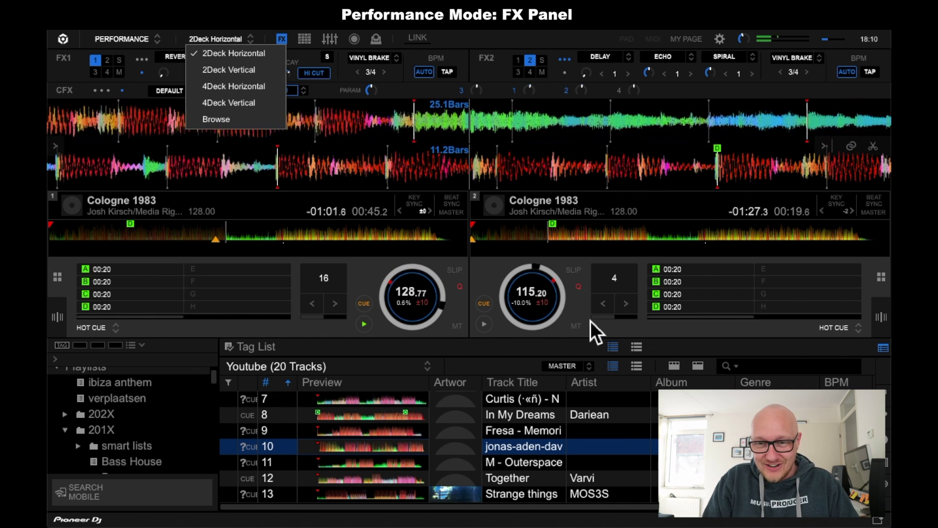
click(549, 325)
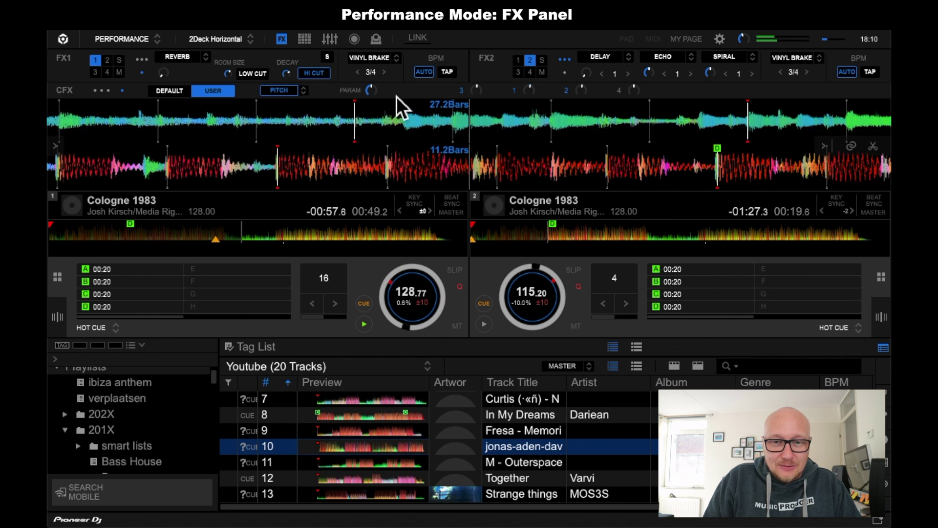
- Change the CFX effect from Pitch to Filter, turn it on and sweep channel 1's CFX knob both ways
mouse_move(530, 93)
mouse_move(530, 93)
mouse_down()
mouse_move(527, 34)
mouse_move(541, 188)
mouse_move(530, 96)
mouse_up()
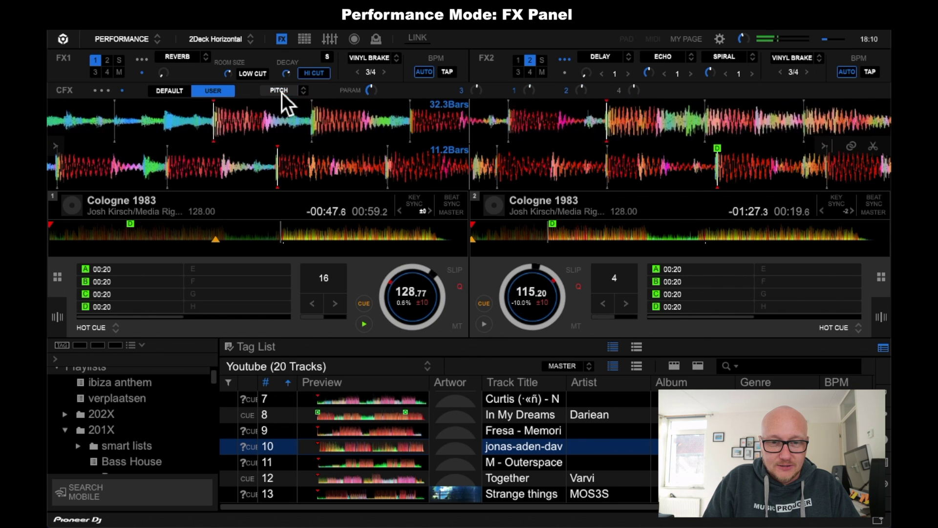
click(305, 91)
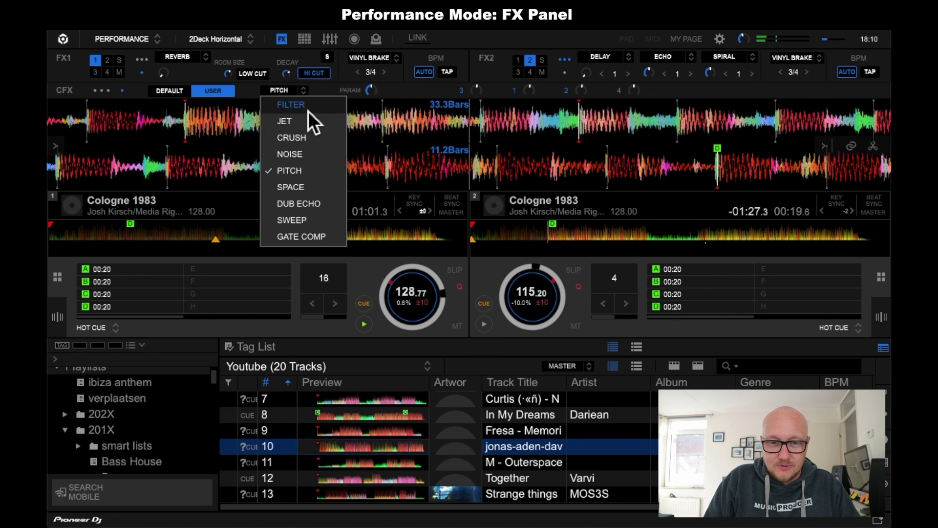
click(309, 106)
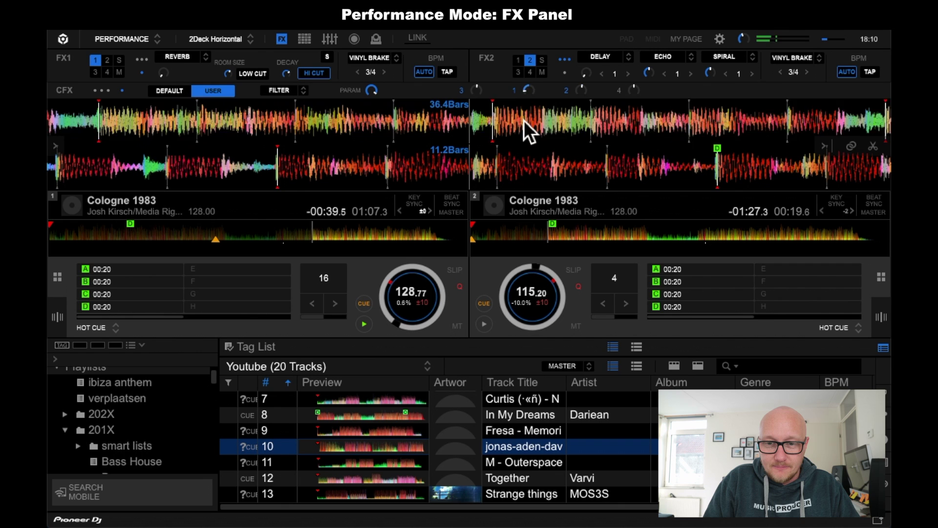
click(277, 90)
drag(532, 77, 530, 47)
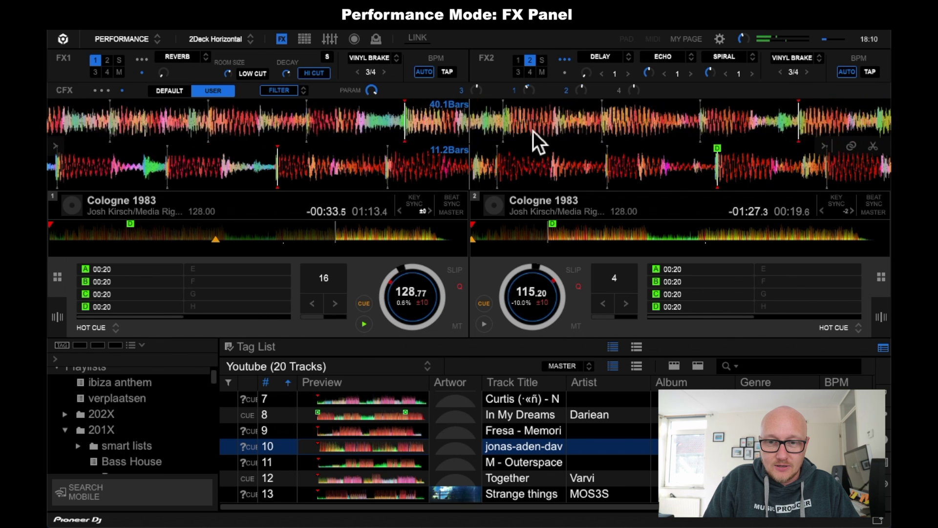
mouse_move(538, 92)
mouse_down()
mouse_move(543, 32)
mouse_move(541, 109)
mouse_up()
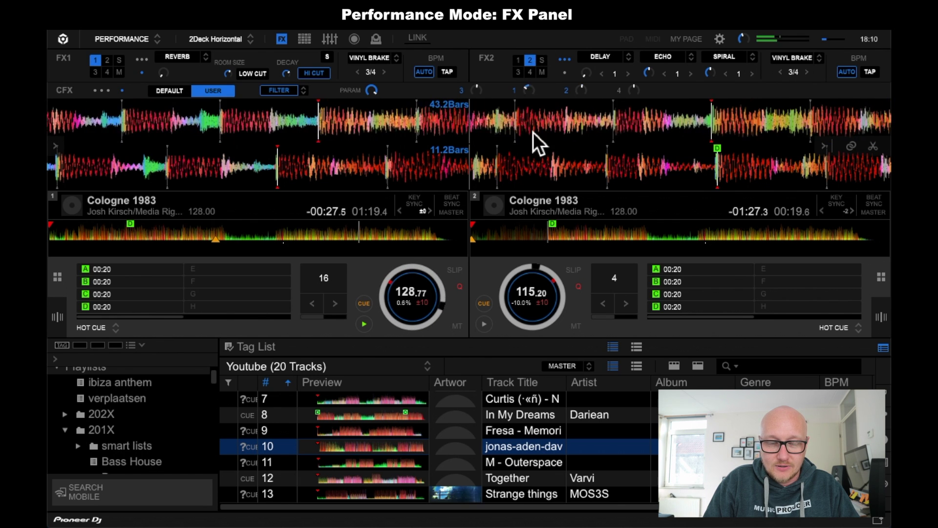
mouse_move(528, 91)
mouse_down()
mouse_move(530, 45)
mouse_move(526, 88)
mouse_up()
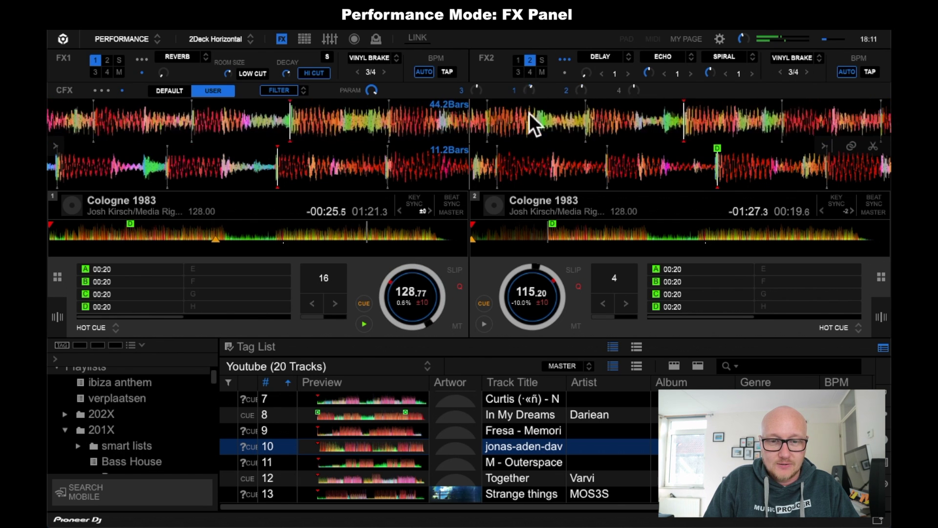
- Restart deck 1 from near its start, change the CFX effect to Jet and sweep channel 1's CFX knob
click(67, 241)
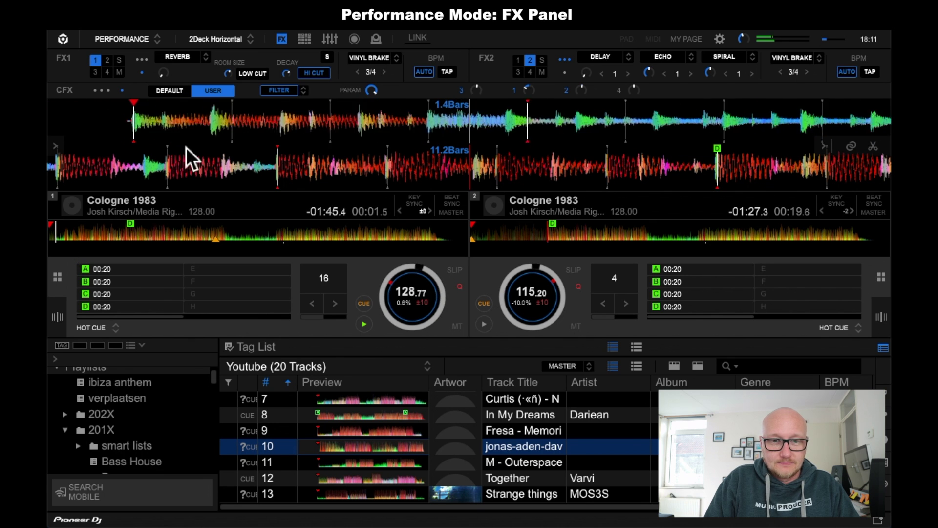
click(304, 90)
click(317, 121)
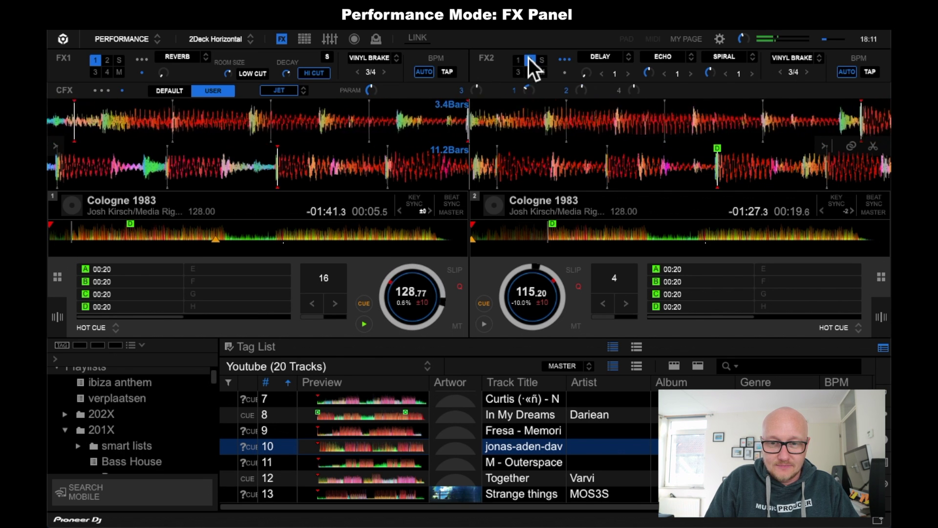
drag(530, 91, 537, 167)
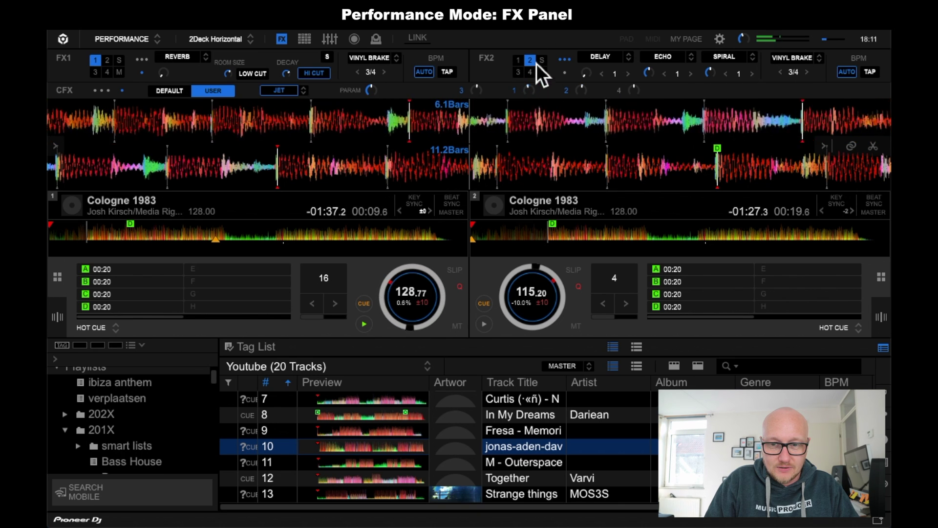
- Change the CFX effect to Crush and sweep channel 1's CFX knob
click(308, 95)
click(313, 140)
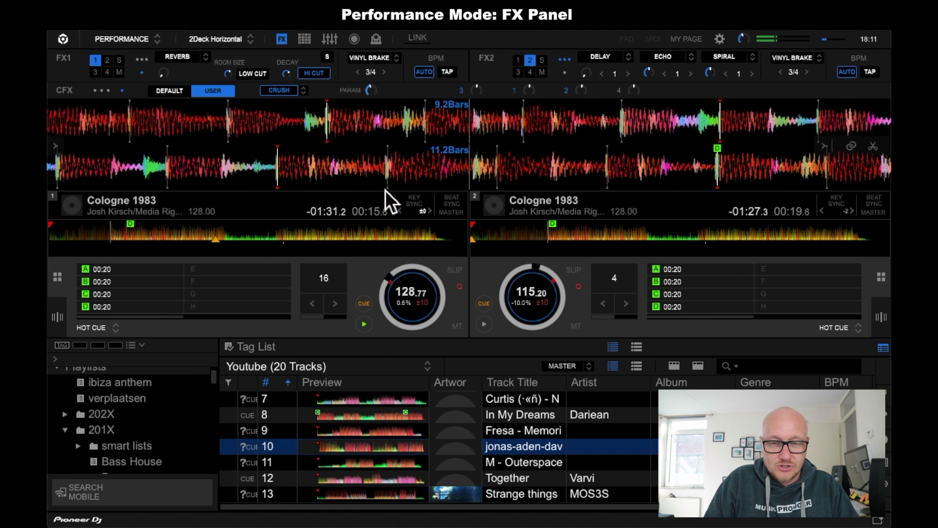
drag(533, 94, 526, 124)
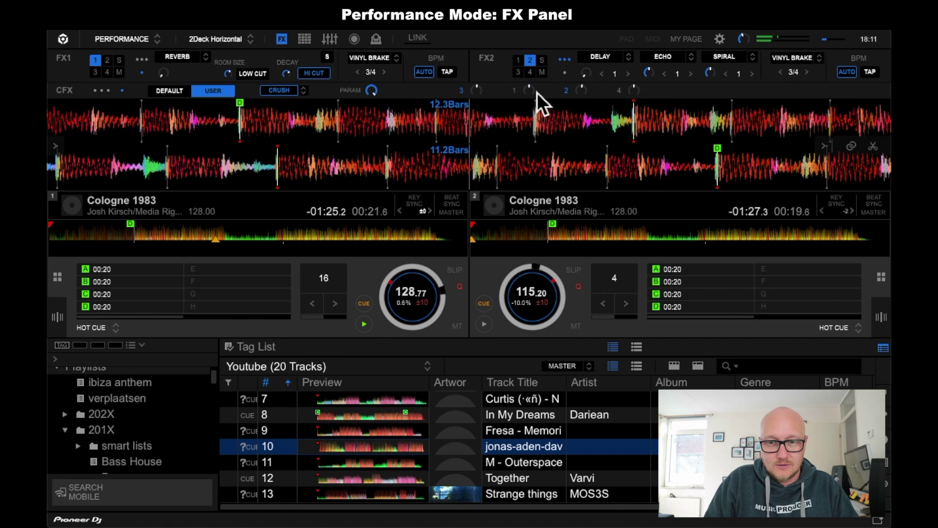
- Change the CFX effect to Noise and sweep the CFX knobs of channels 1 and 2
click(304, 94)
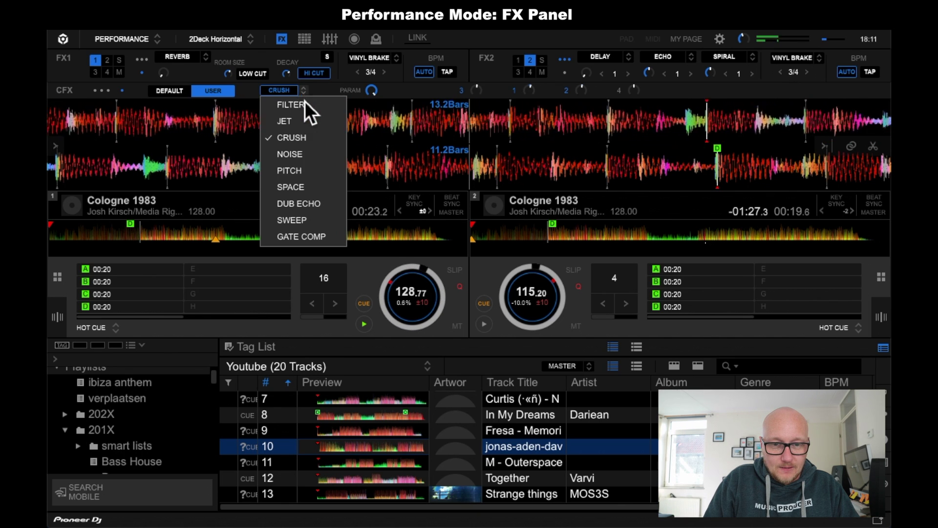
click(312, 156)
mouse_move(530, 91)
mouse_down()
mouse_move(527, 35)
mouse_move(534, 146)
mouse_move(535, 53)
mouse_move(537, 132)
mouse_move(537, 96)
mouse_move(544, 125)
mouse_move(538, 88)
mouse_move(528, 128)
mouse_move(505, 136)
mouse_move(520, 95)
mouse_up()
drag(582, 96, 579, 115)
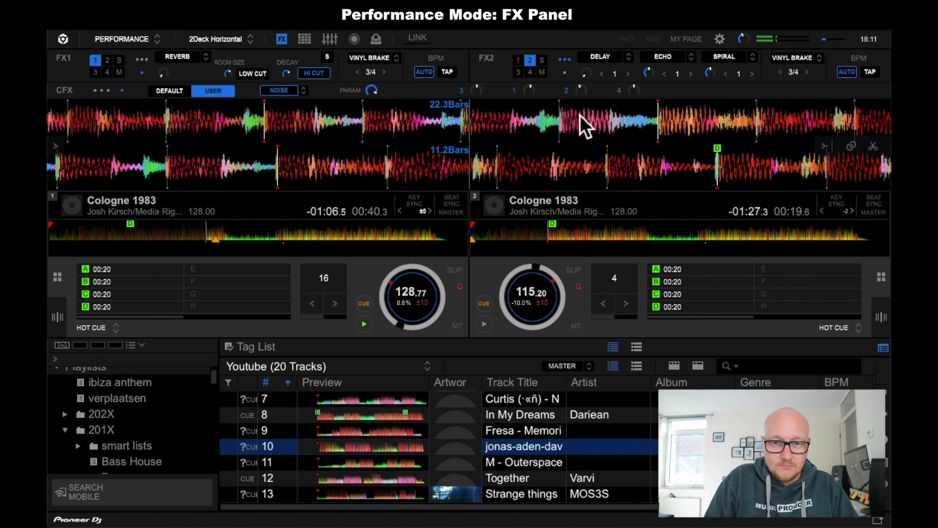
- Change the CFX effect to Pitch briefly and on to Space, and turn channel 1's CFX knob down and back up
click(304, 93)
click(314, 169)
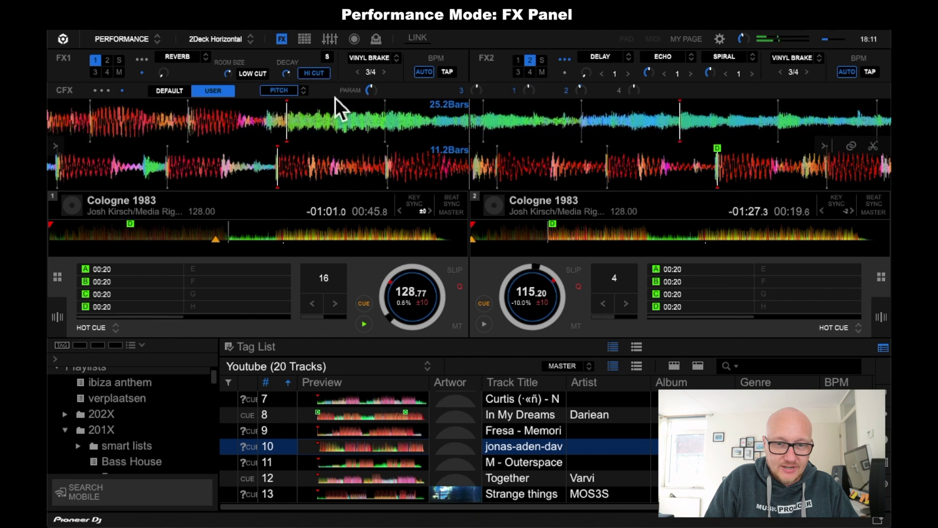
click(310, 95)
click(344, 181)
drag(528, 92, 529, 151)
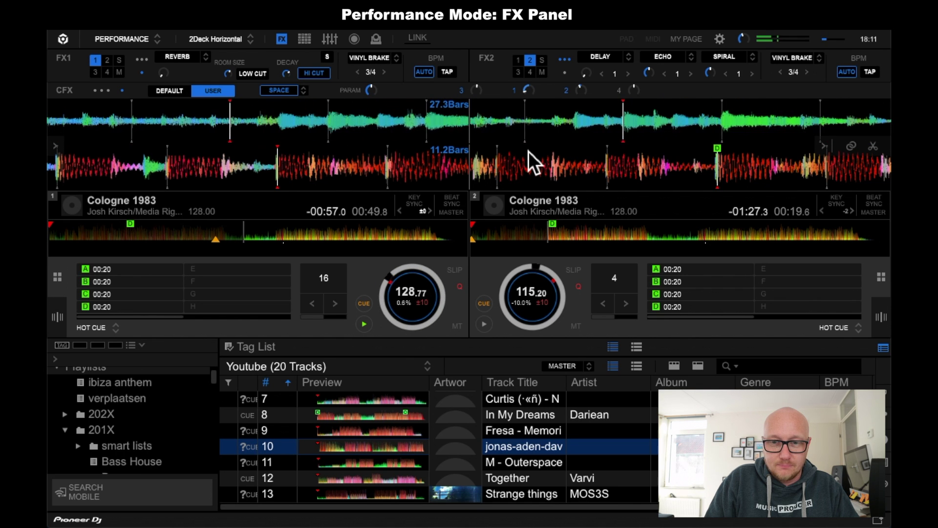
drag(529, 151, 528, 32)
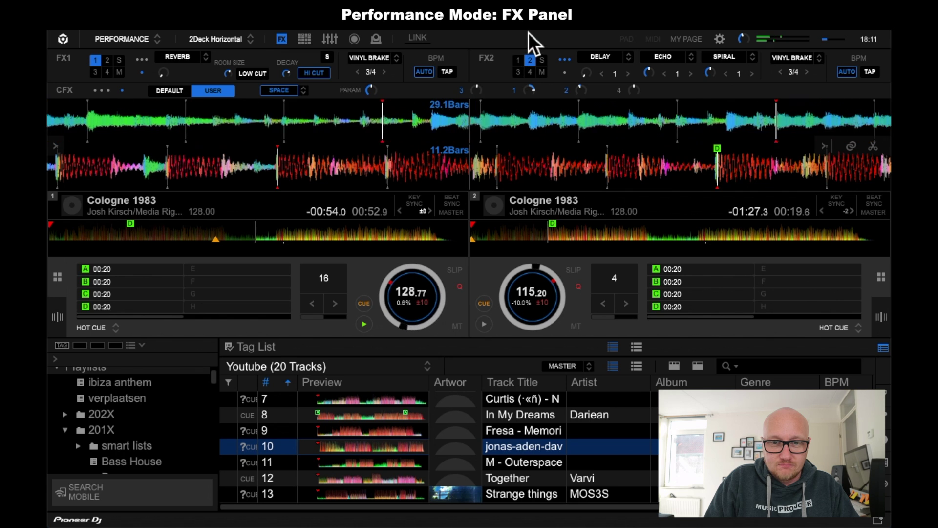
- Change the CFX effect to Dub Echo and on to Sweep, and turn channel 1's CFX knob down
click(302, 93)
click(316, 206)
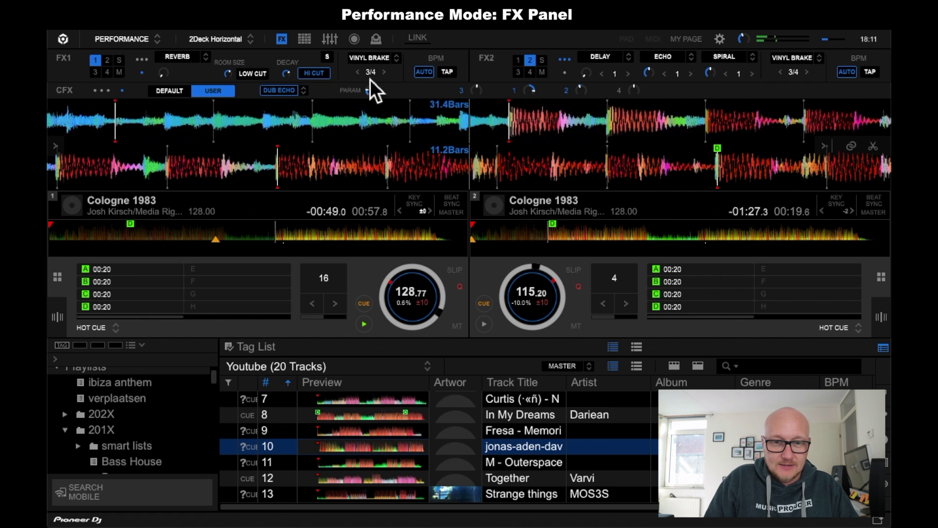
click(306, 92)
click(324, 219)
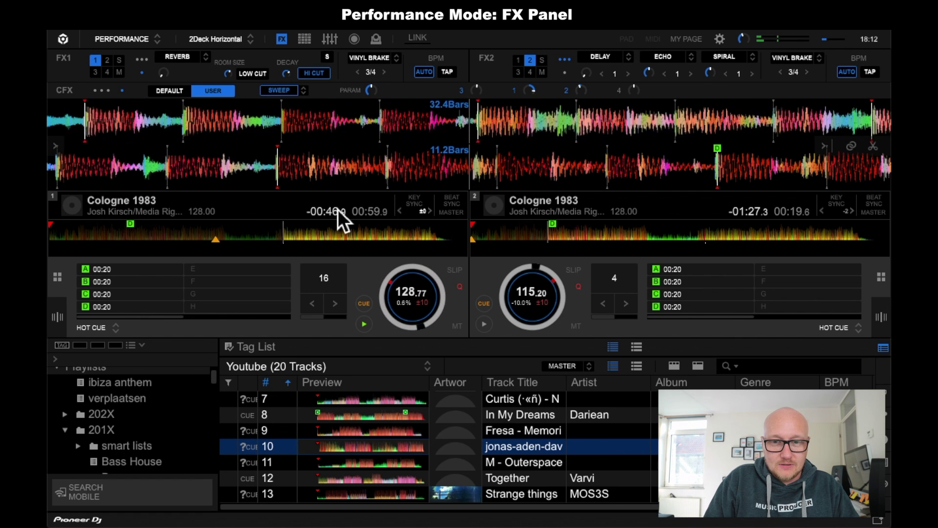
drag(542, 78, 542, 179)
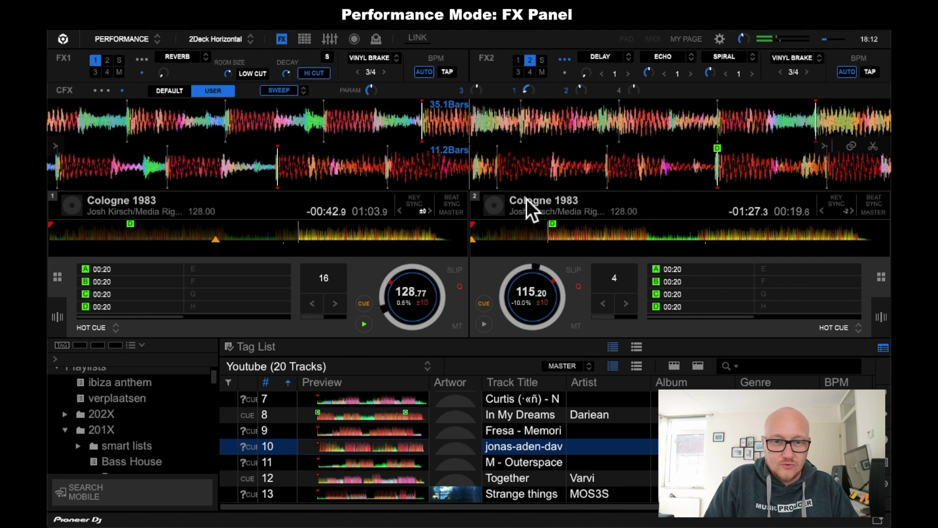
- Change the CFX effect to Gate Comp, sweep channel 1's CFX knob and return it to about centre
click(308, 91)
click(337, 236)
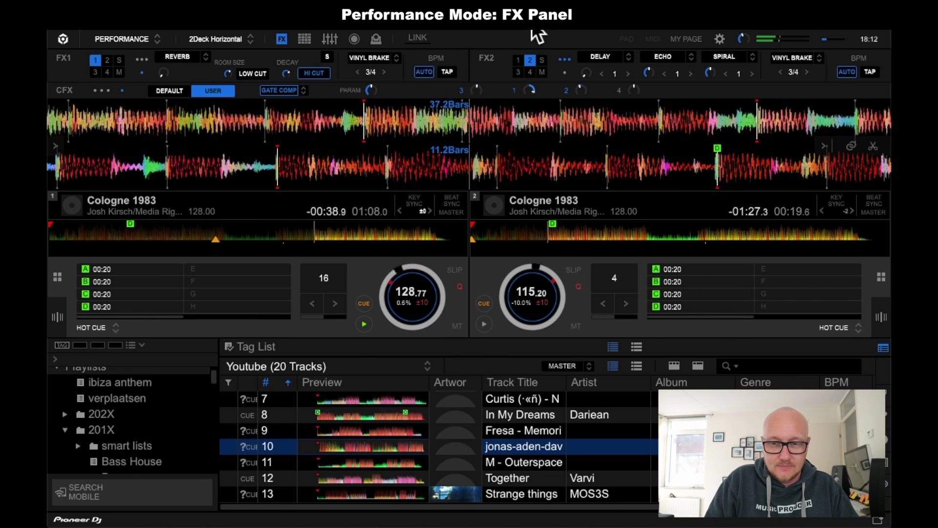
drag(528, 90, 517, 209)
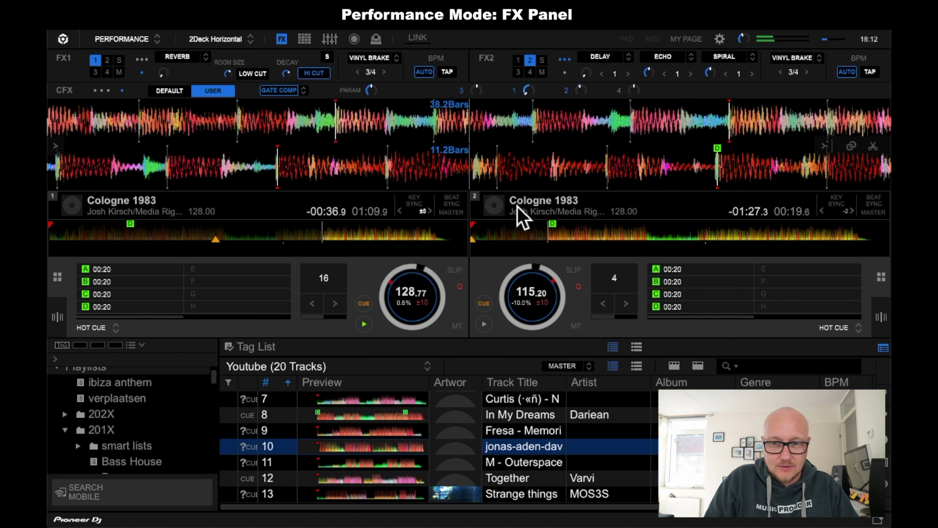
drag(517, 206, 512, 86)
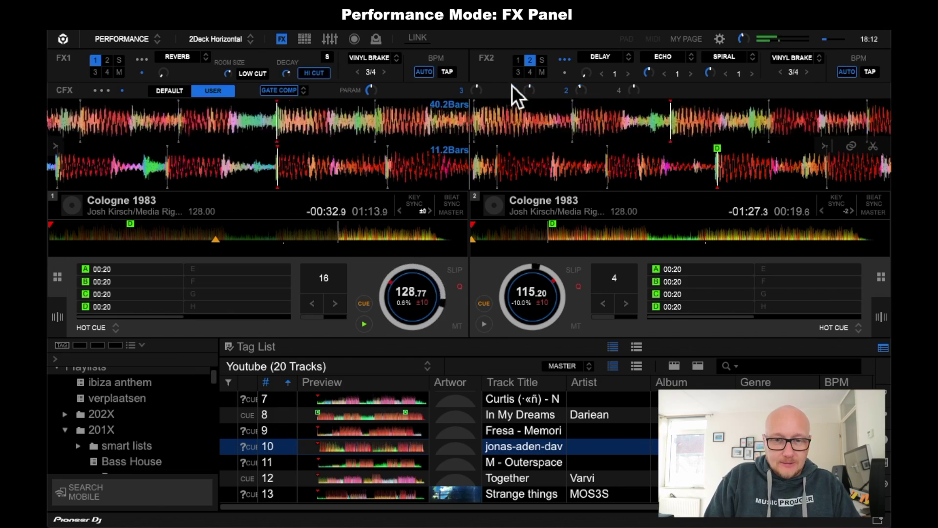